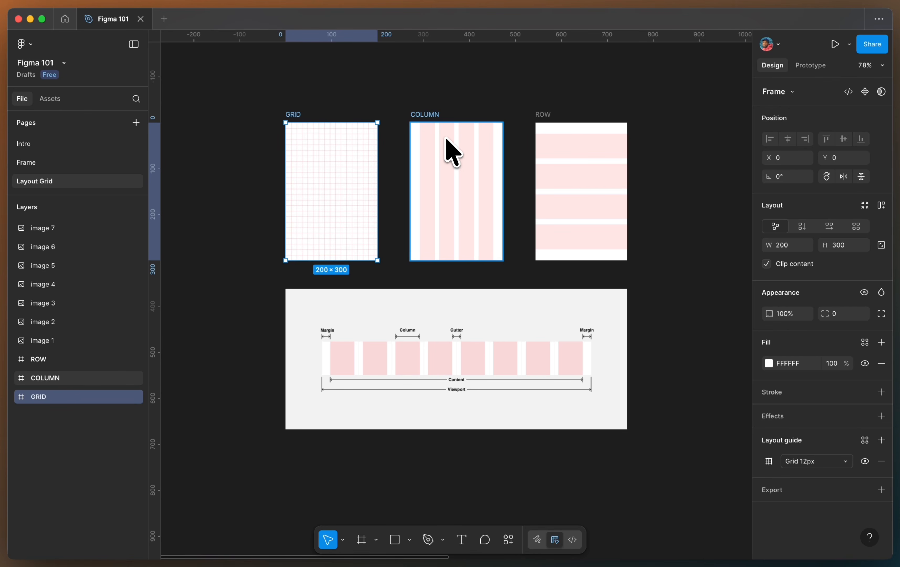
- Examine the Grid, Column and Row layout guide example frames and the column diagram
{"action": "scroll", "coordinate": [301, 120], "scroll_direction": "up", "scroll_amount": 5}
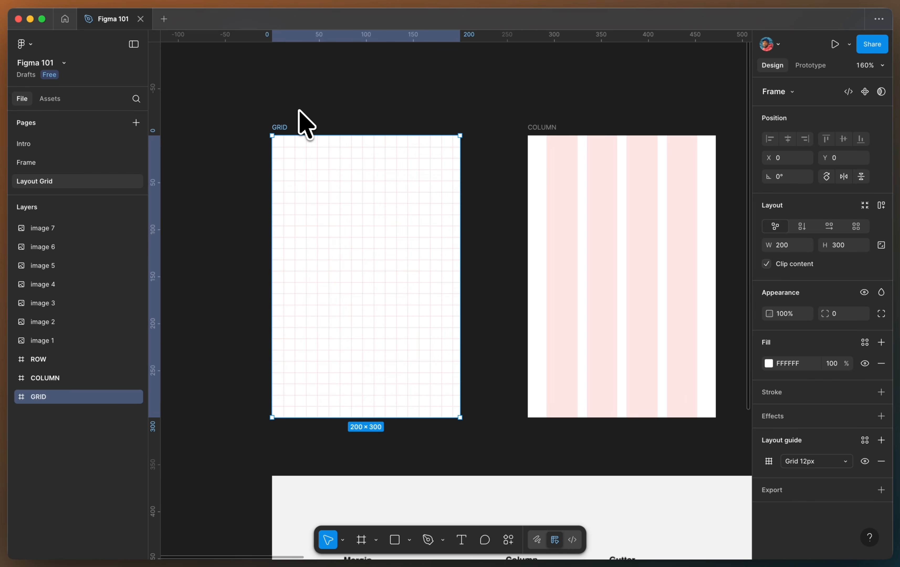
{"action": "scroll", "coordinate": [299, 111], "scroll_direction": "right", "scroll_amount": 10}
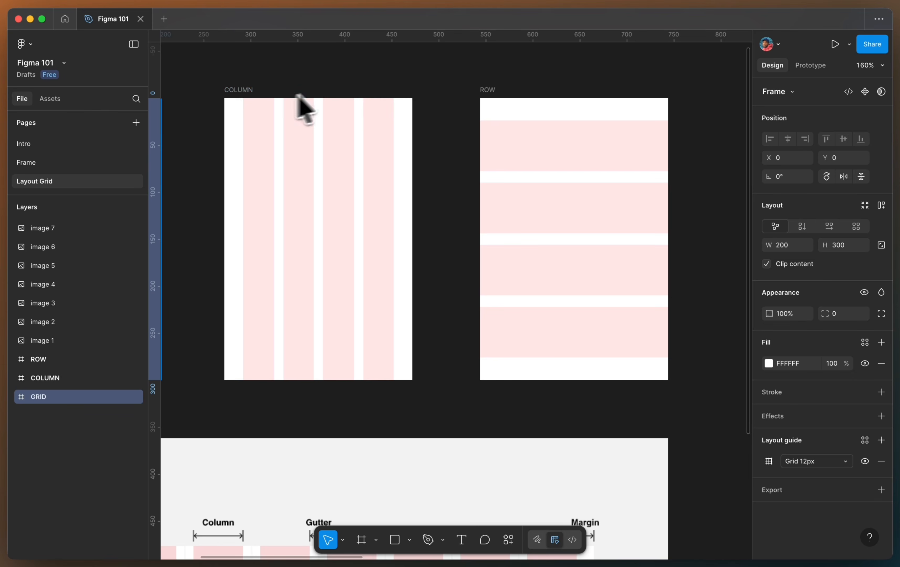
{"action": "scroll", "coordinate": [521, 88], "scroll_direction": "up", "scroll_amount": 3}
{"action": "scroll", "coordinate": [523, 87], "scroll_direction": "right", "scroll_amount": 3}
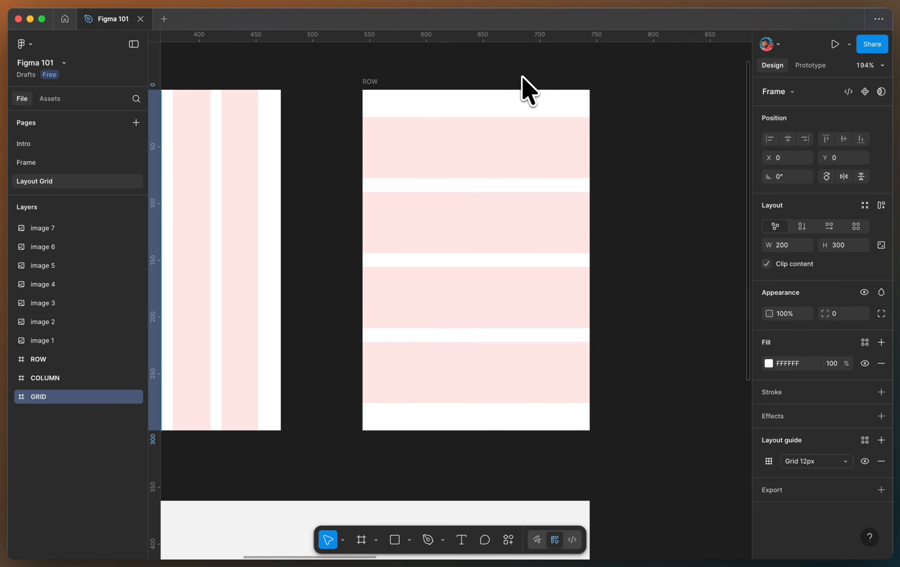
{"action": "scroll", "coordinate": [528, 90], "scroll_direction": "down", "scroll_amount": 5}
{"action": "scroll", "coordinate": [378, 197], "scroll_direction": "up", "scroll_amount": 2}
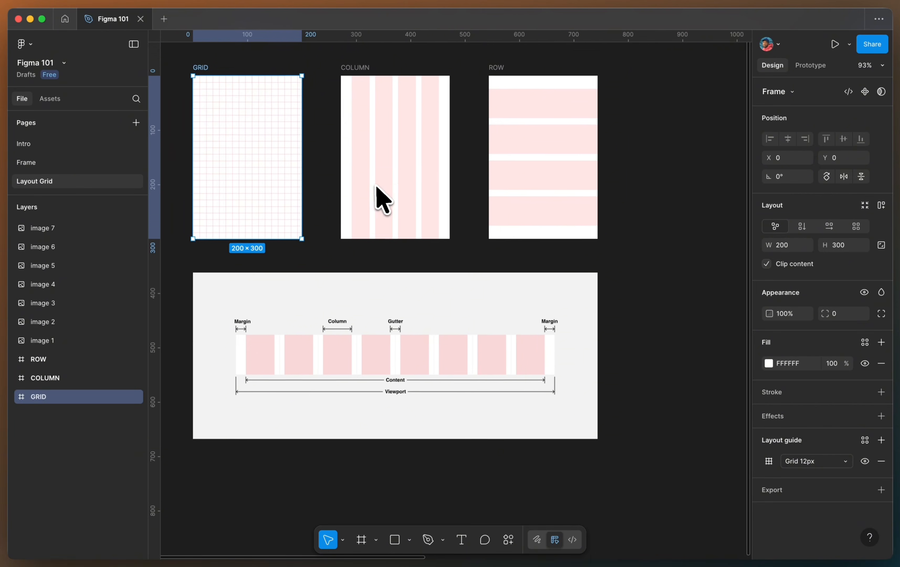
{"action": "scroll", "coordinate": [377, 195], "scroll_direction": "left", "scroll_amount": 2}
{"action": "scroll", "coordinate": [441, 285], "scroll_direction": "up", "scroll_amount": 2}
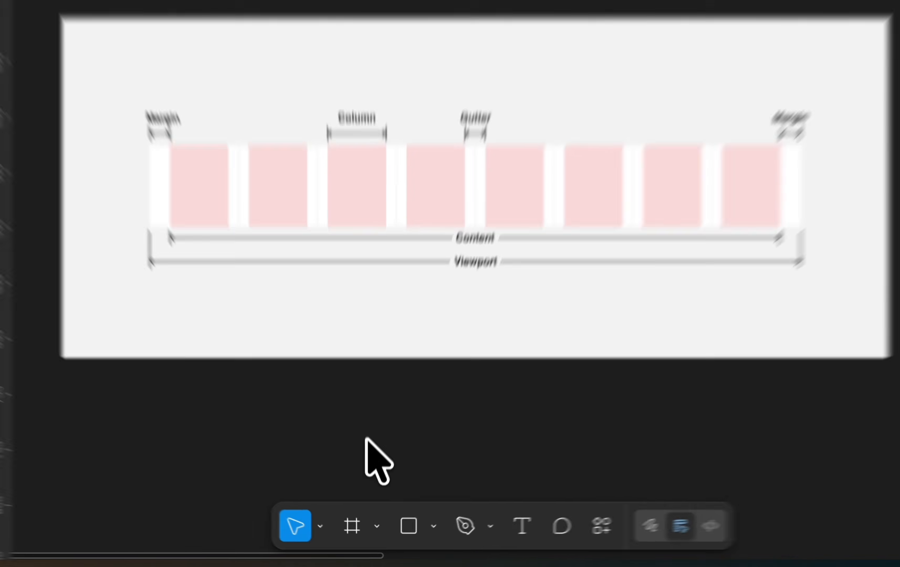
- Create a Desktop frame of 1440 × 1024 and move it to an empty area of the canvas
{"action": "scroll", "coordinate": [445, 297], "scroll_direction": "down", "scroll_amount": 10}
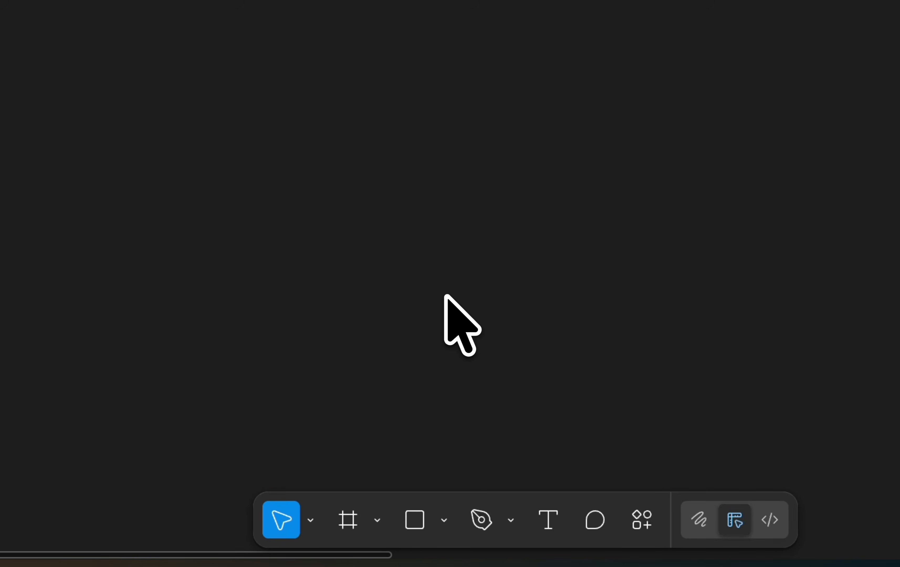
{"action": "left_click", "coordinate": [341, 516]}
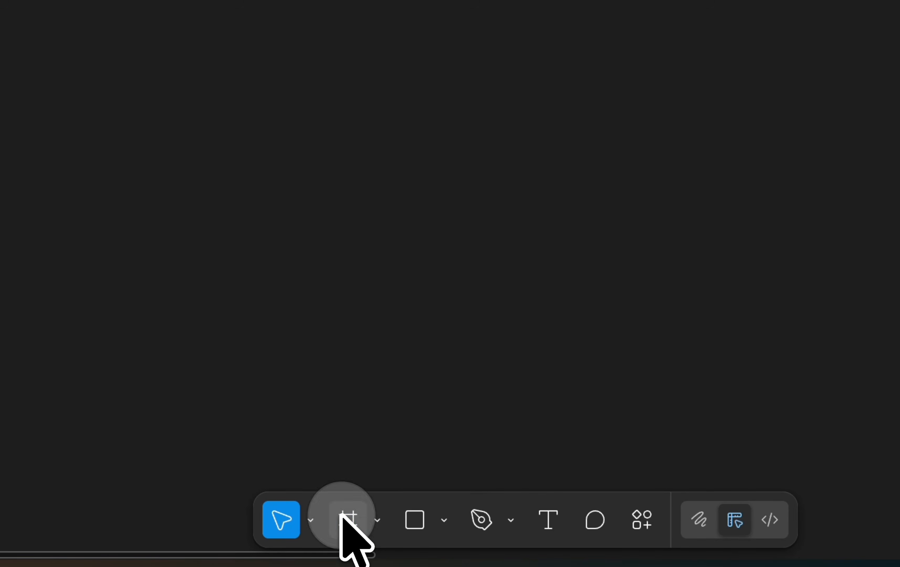
{"action": "left_click", "coordinate": [629, 94]}
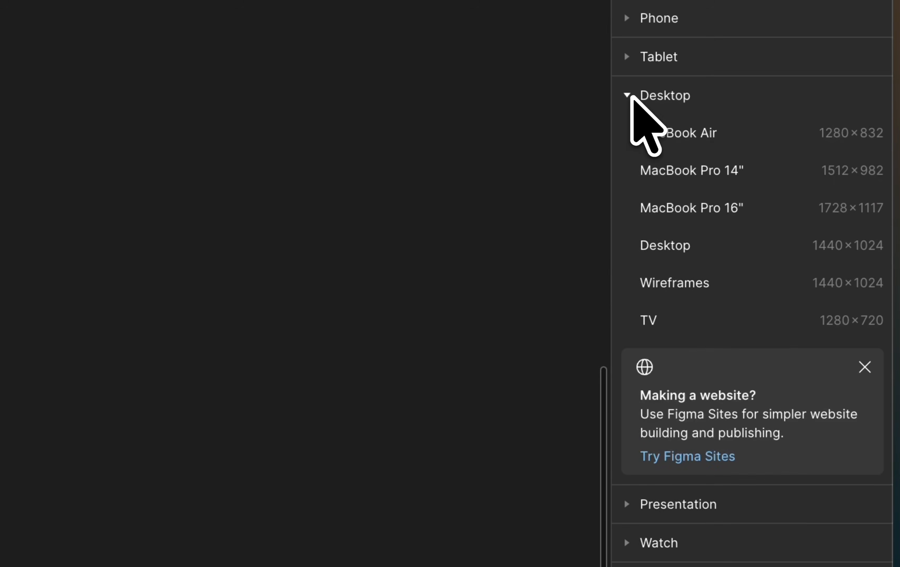
{"action": "left_click", "coordinate": [685, 241]}
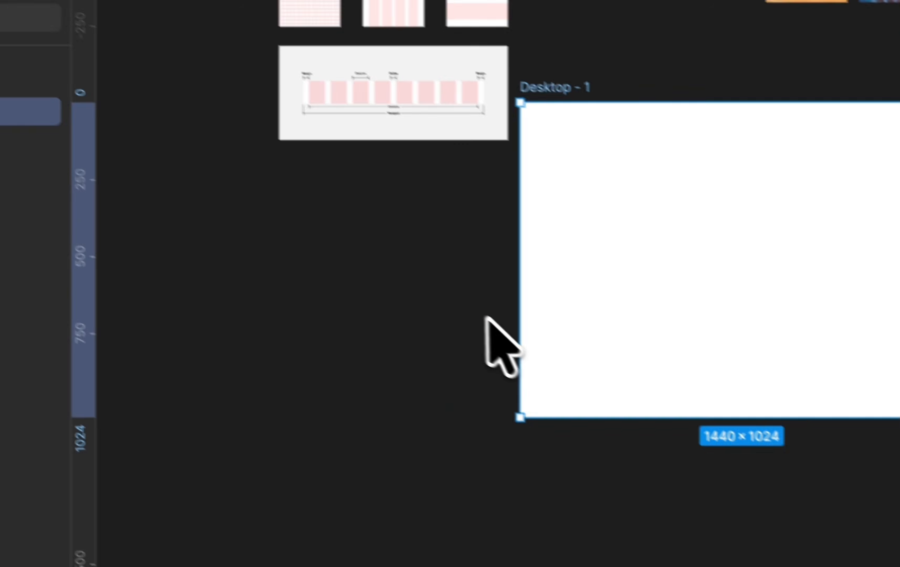
{"action": "left_click_drag", "start_coordinate": [562, 90], "coordinate": [343, 224]}
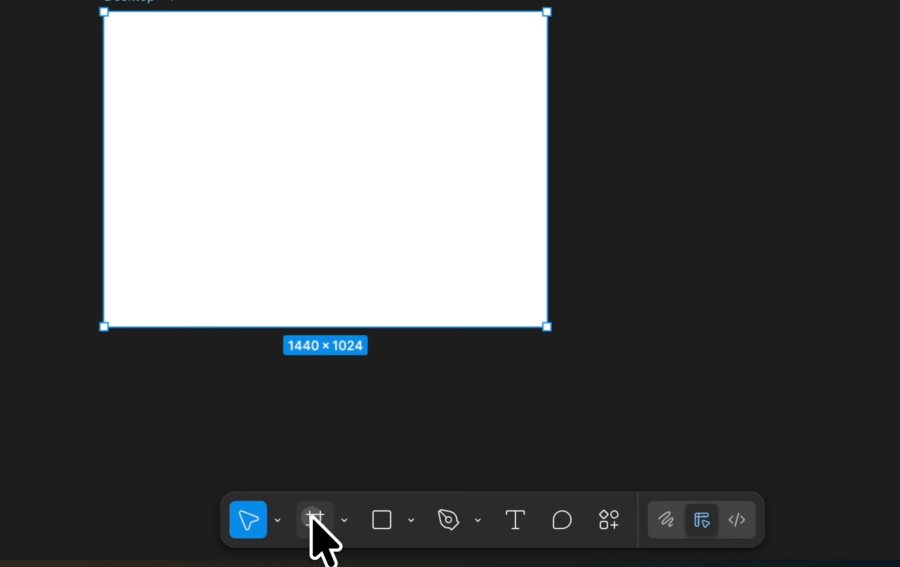
- Add an iPhone 16 frame of 393 × 852 beside the desktop frame
{"action": "left_click", "coordinate": [322, 539]}
{"action": "left_click", "coordinate": [637, 247]}
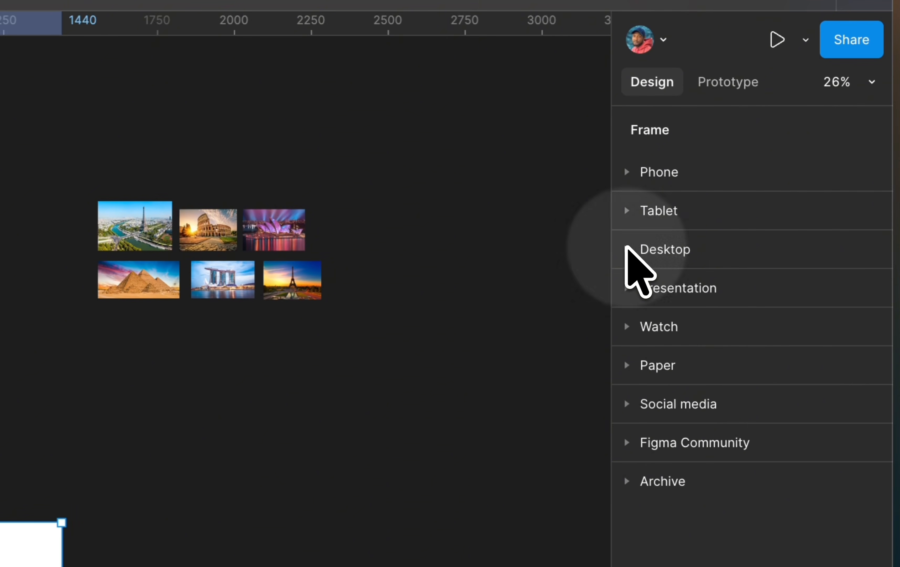
{"action": "left_click", "coordinate": [627, 170]}
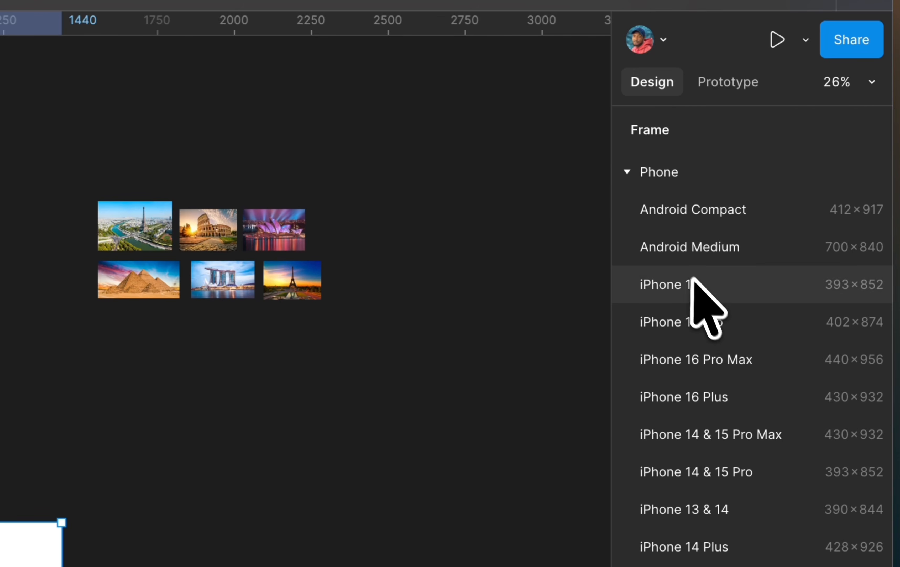
{"action": "left_click", "coordinate": [698, 290]}
{"action": "left_click_drag", "start_coordinate": [498, 227], "coordinate": [538, 306]}
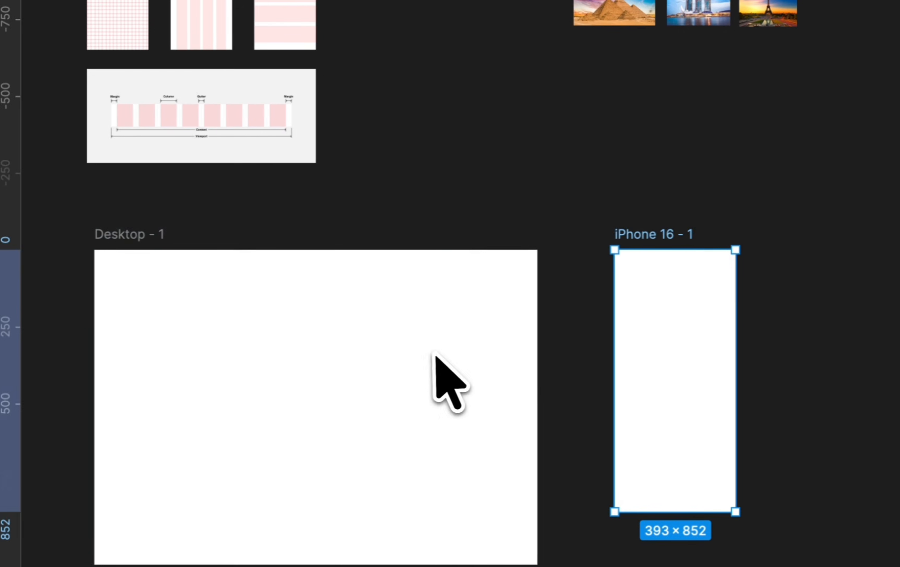
{"action": "left_click", "coordinate": [439, 214]}
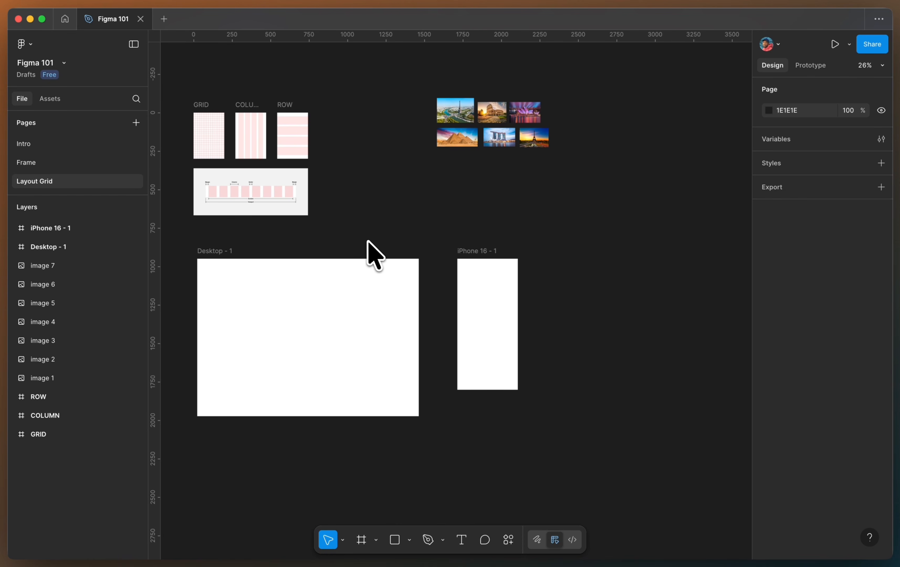
- Add a layout guide to the Desktop frame, switch it to Columns and set the count to 12
{"action": "left_click", "coordinate": [215, 250]}
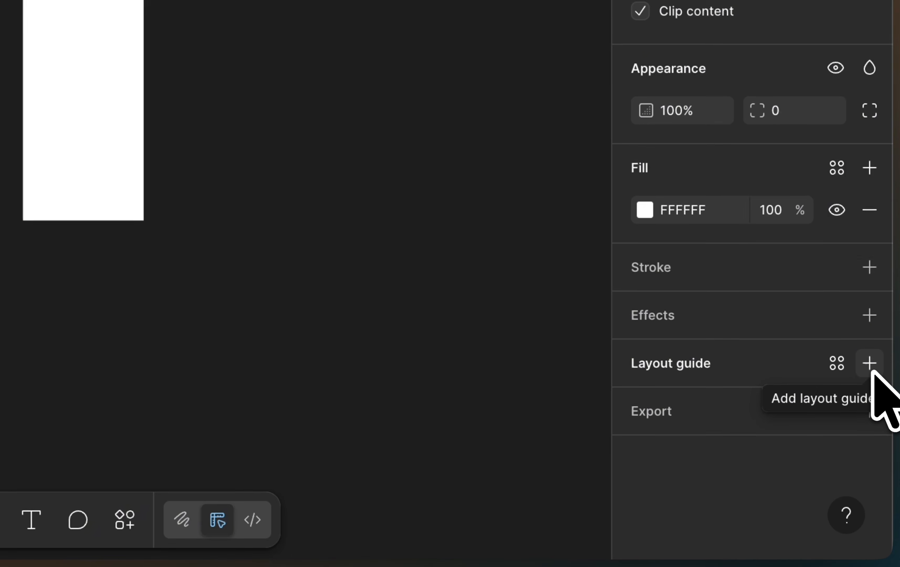
{"action": "left_click", "coordinate": [869, 366]}
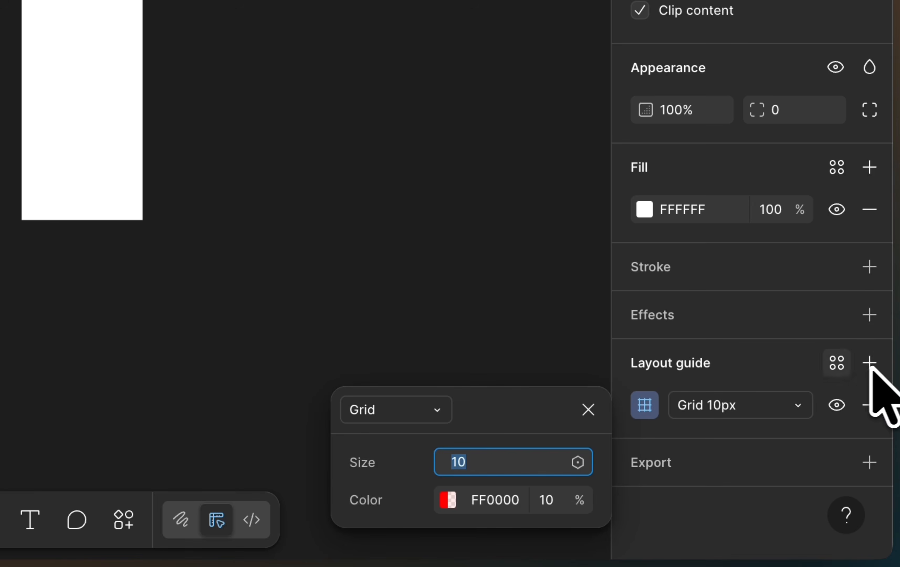
{"action": "left_click_drag", "start_coordinate": [518, 405], "coordinate": [520, 243]}
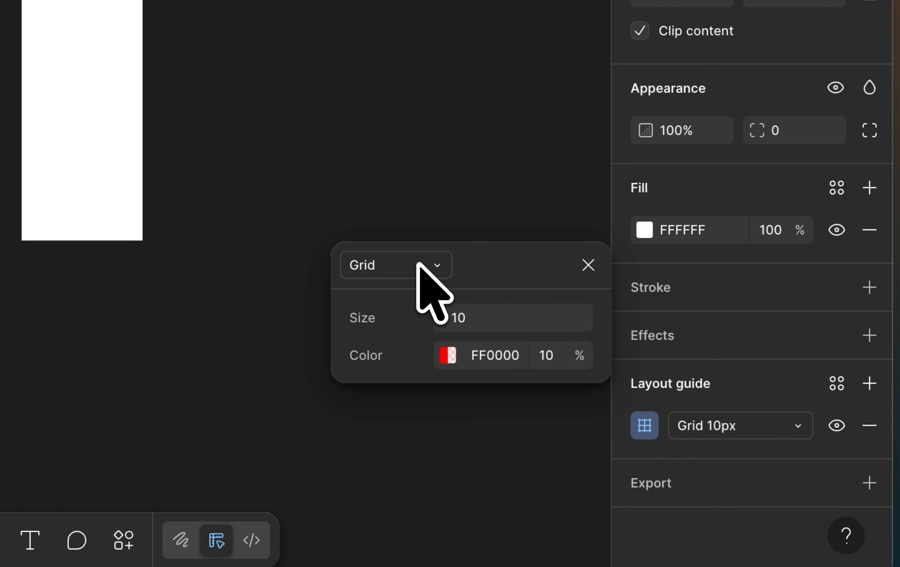
{"action": "left_click", "coordinate": [421, 266]}
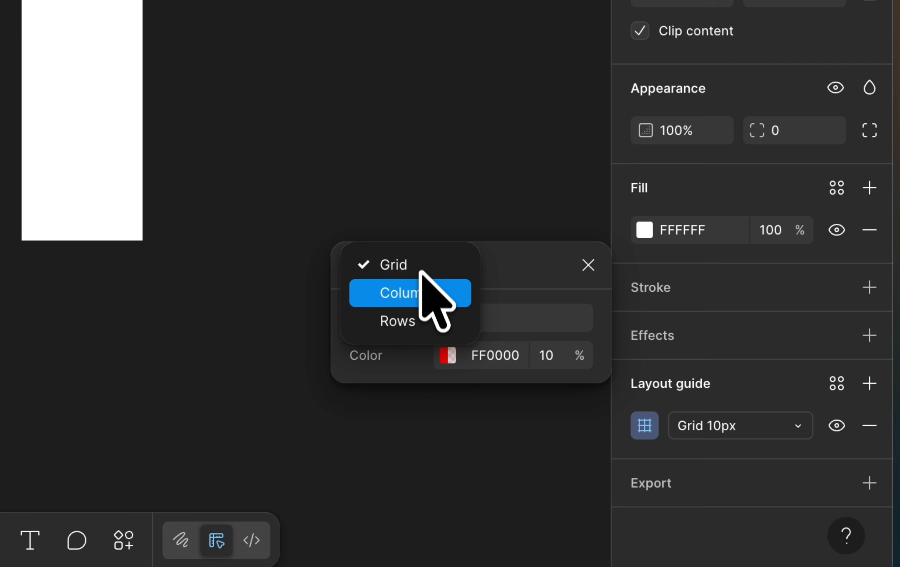
{"action": "left_click", "coordinate": [436, 293]}
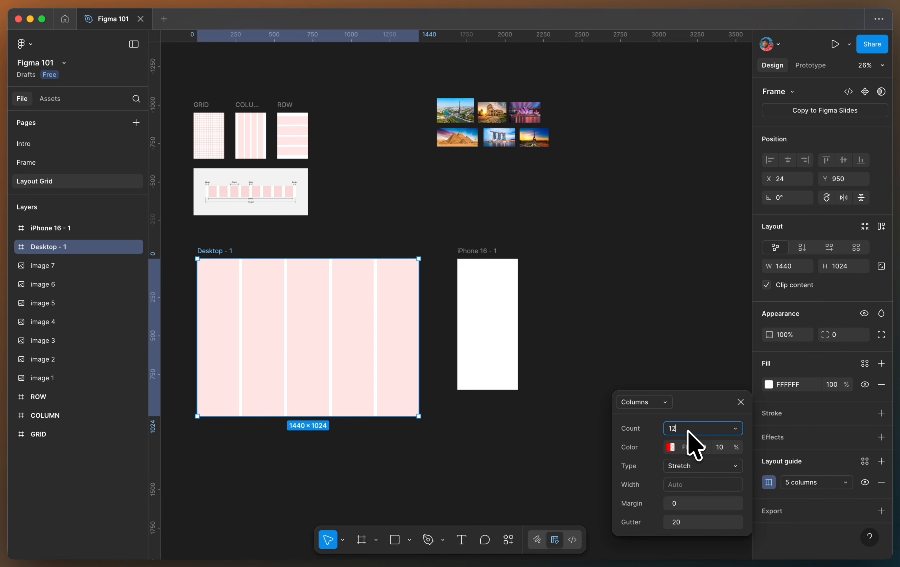
- Keep the desktop column guide on Stretch and set its margin to 140 and gutter to 24
{"action": "left_click", "coordinate": [671, 447]}
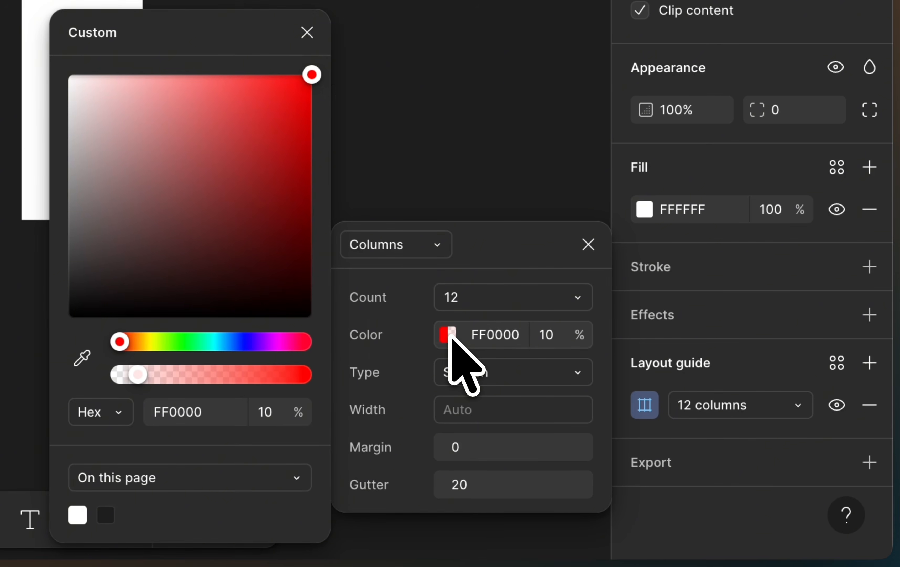
{"action": "left_click", "coordinate": [450, 335]}
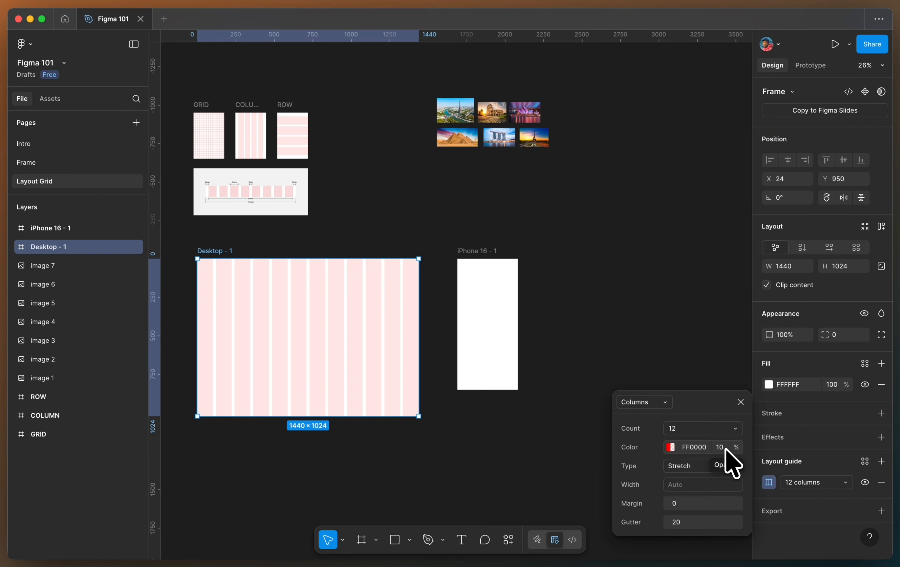
{"action": "left_click", "coordinate": [697, 465]}
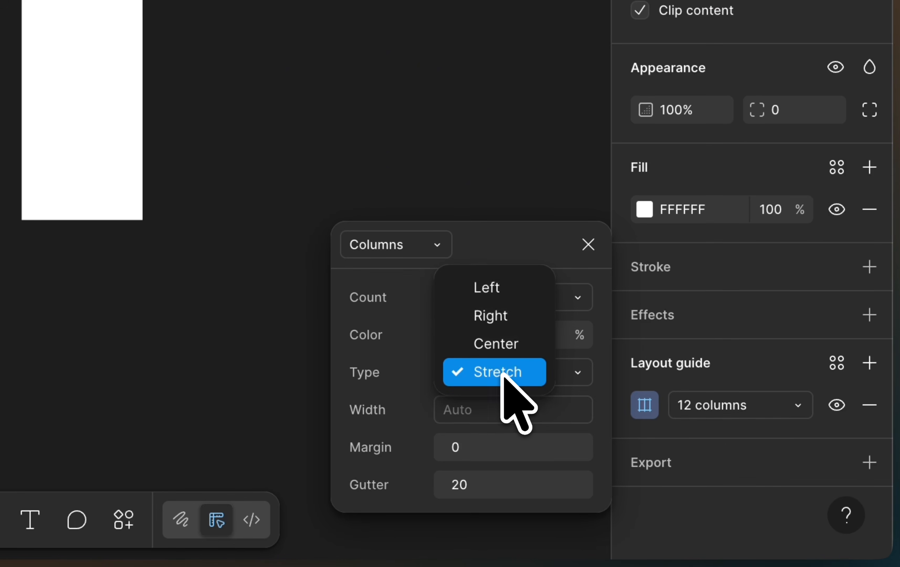
{"action": "left_click", "coordinate": [502, 373]}
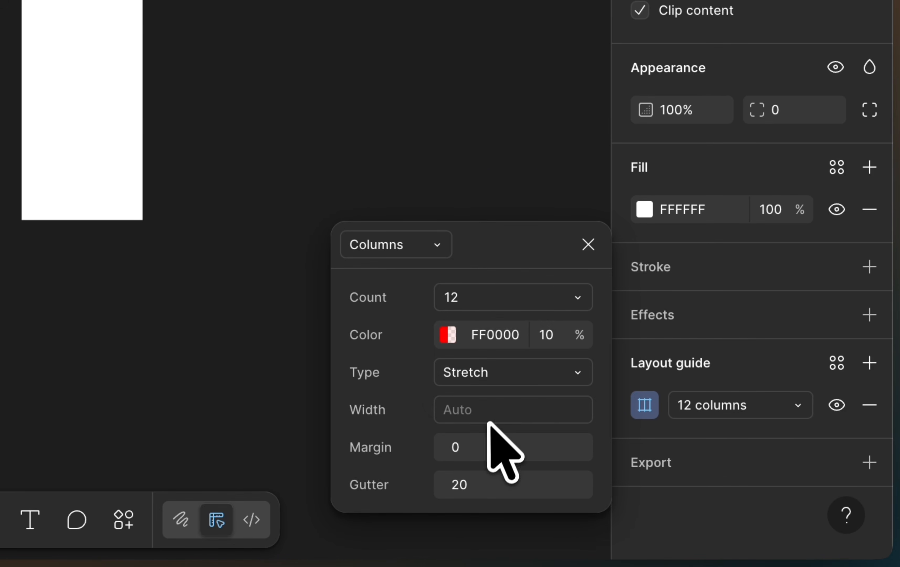
{"action": "left_click", "coordinate": [477, 453]}
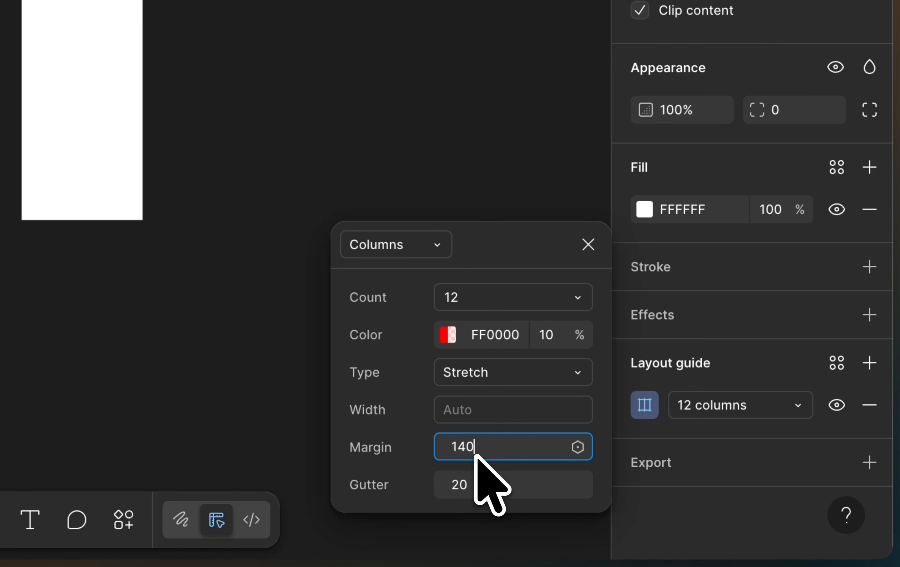
{"action": "left_click", "coordinate": [481, 484]}
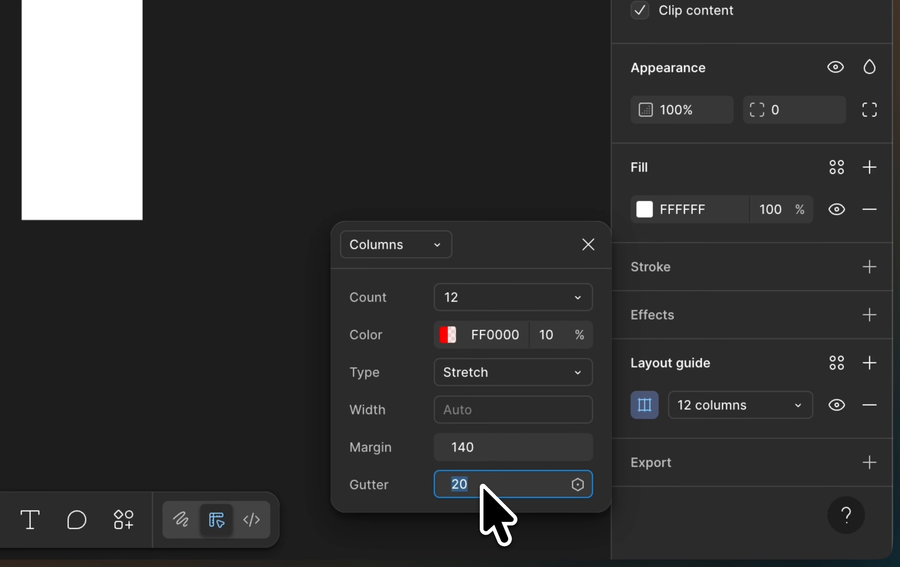
{"action": "type", "text": "24"}
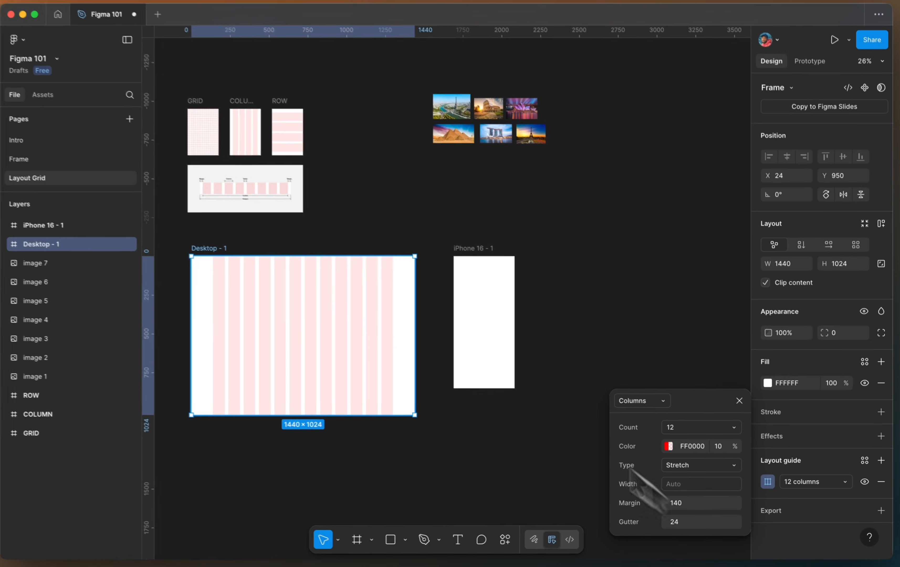
- Add a layout guide to the iPhone 16 frame, switch it to Columns and set the count to 4
{"action": "scroll", "coordinate": [294, 317], "scroll_direction": "up", "scroll_amount": 5}
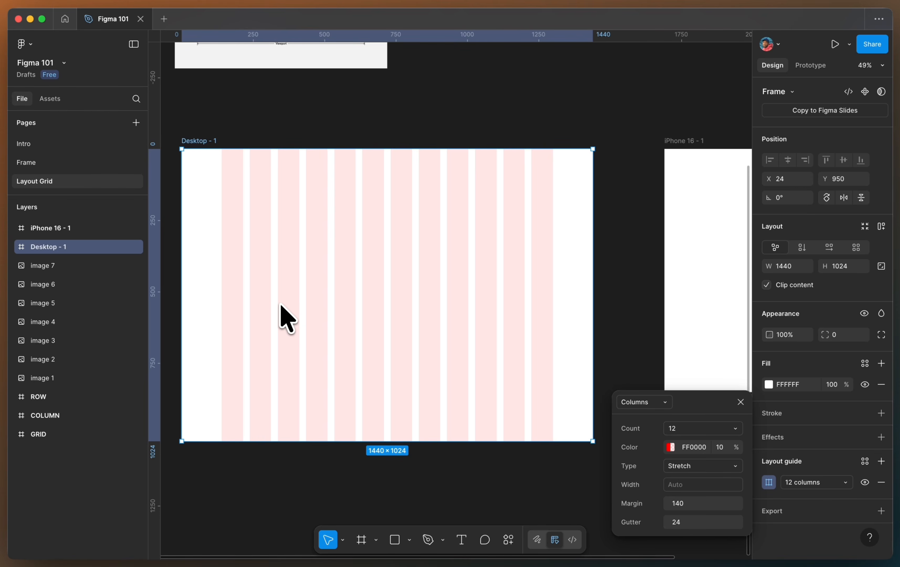
{"action": "scroll", "coordinate": [281, 317], "scroll_direction": "right", "scroll_amount": 5}
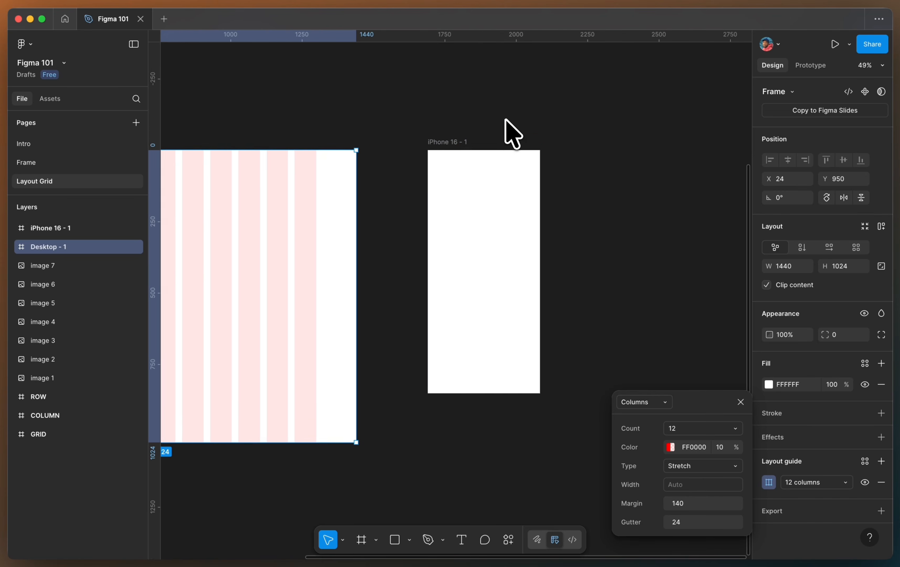
{"action": "scroll", "coordinate": [514, 146], "scroll_direction": "right", "scroll_amount": 3}
{"action": "scroll", "coordinate": [514, 146], "scroll_direction": "up", "scroll_amount": 2}
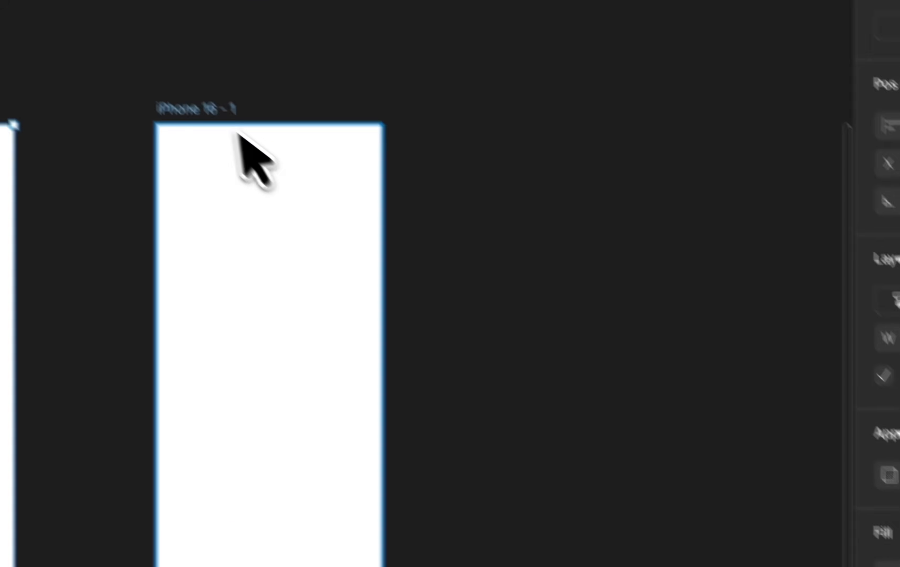
{"action": "left_click", "coordinate": [427, 151]}
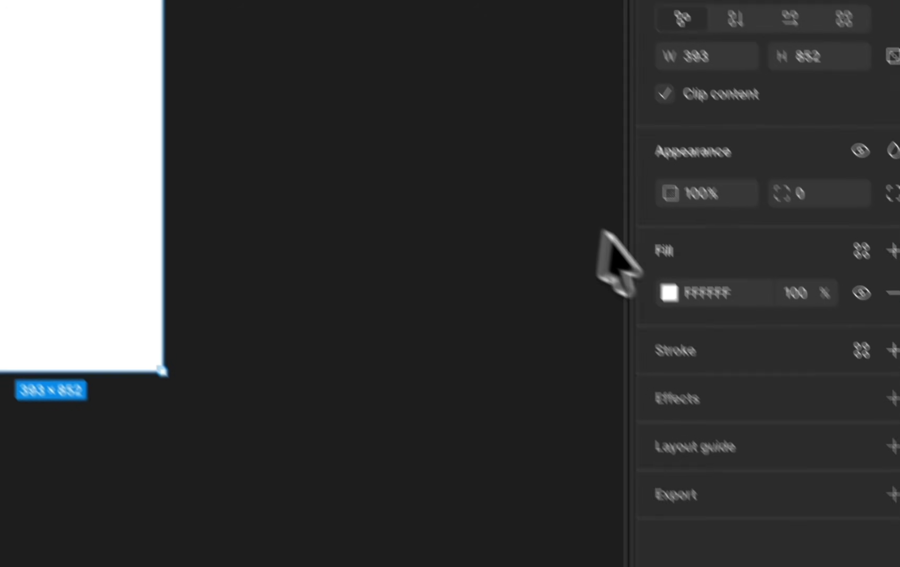
{"action": "left_click", "coordinate": [858, 421]}
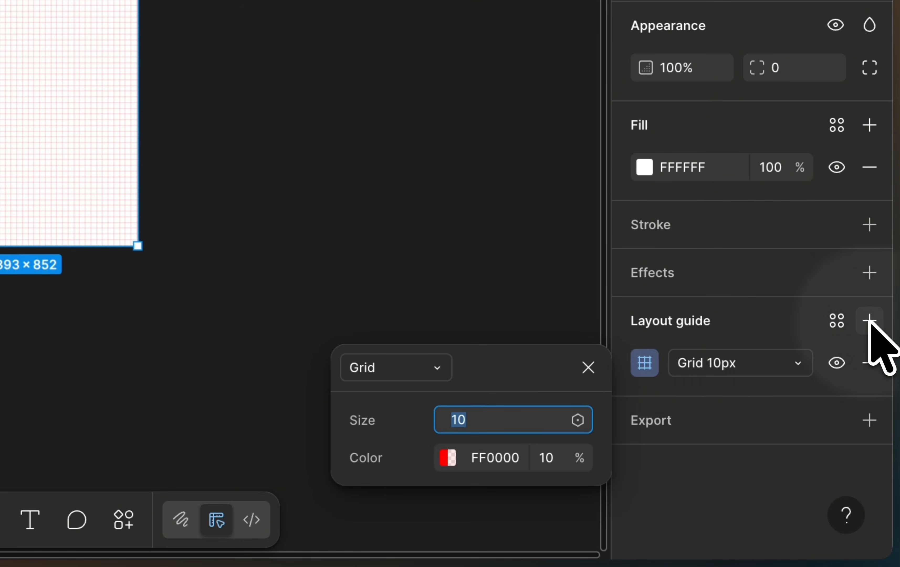
{"action": "left_click", "coordinate": [419, 369]}
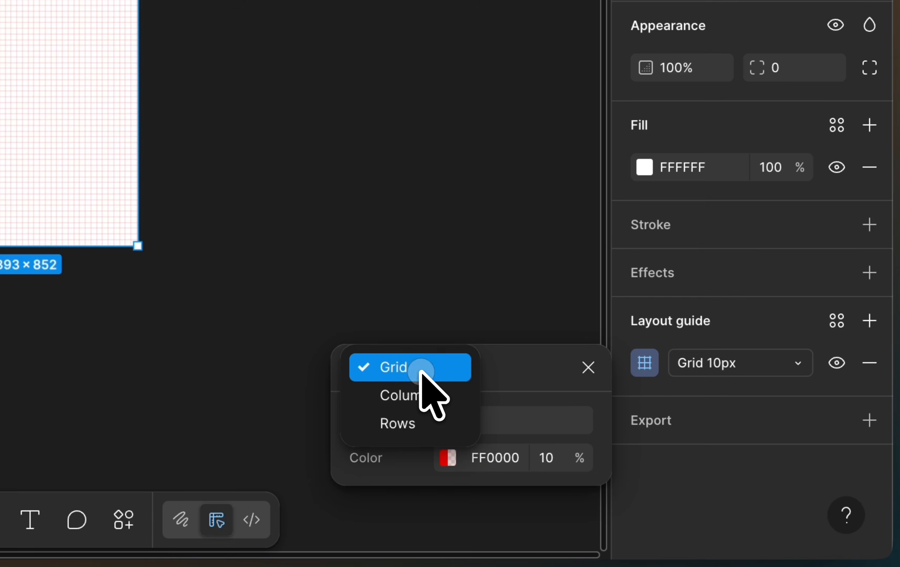
{"action": "left_click", "coordinate": [424, 392]}
{"action": "left_click_drag", "start_coordinate": [513, 367], "coordinate": [511, 232]}
{"action": "left_click", "coordinate": [463, 288]}
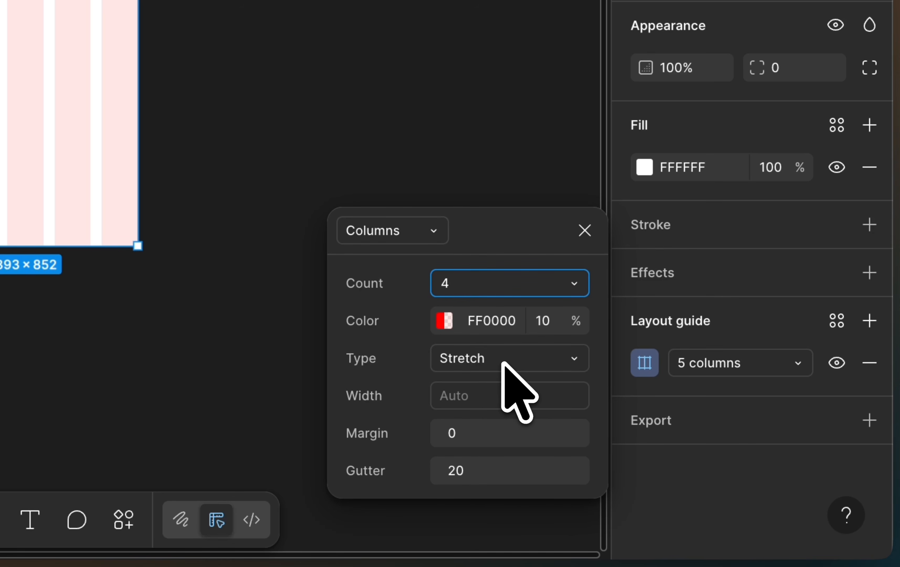
- Set the iPhone column guide's margin to 24 and gutter to 16
{"action": "left_click", "coordinate": [475, 432]}
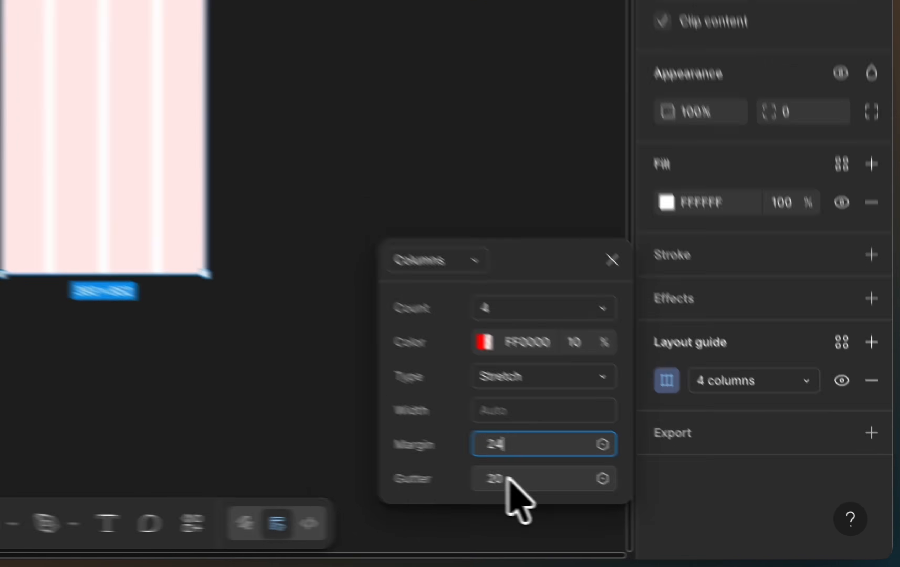
{"action": "left_click", "coordinate": [681, 514]}
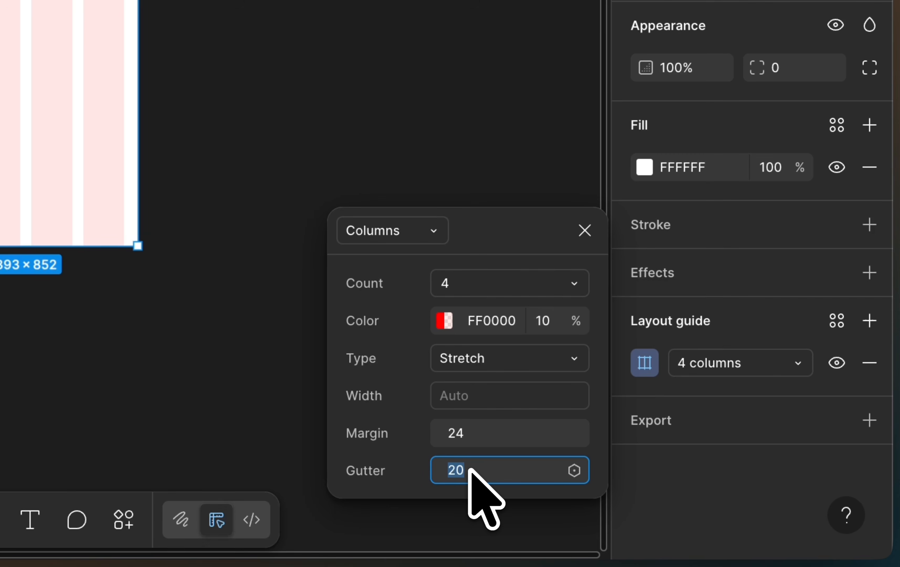
{"action": "type", "text": "16"}
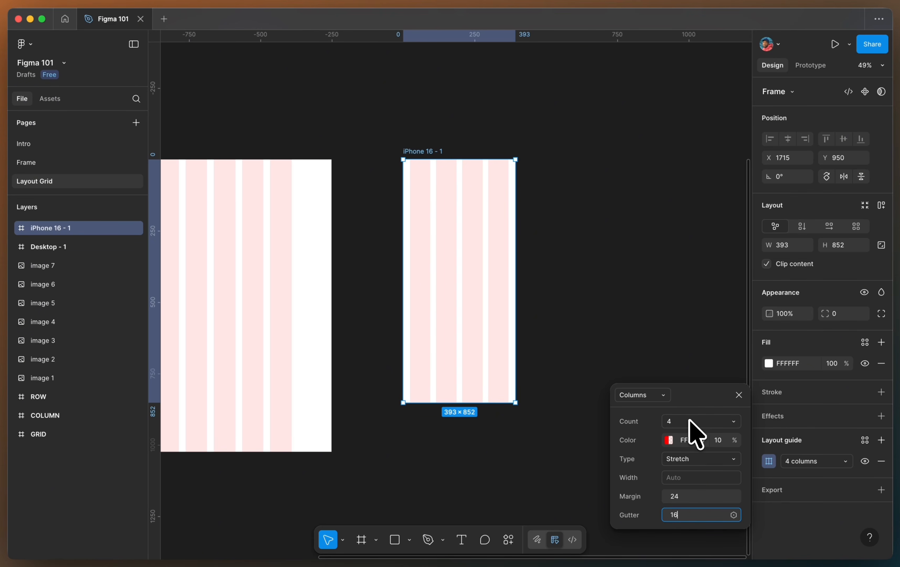
- Duplicate the iPhone 16 - 1 frame beside the original
{"action": "left_click", "coordinate": [683, 499]}
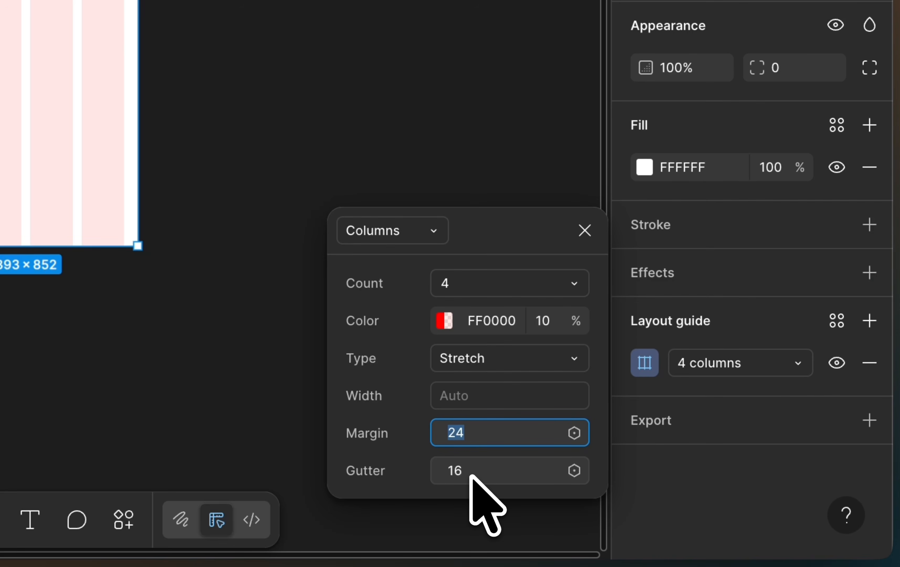
{"action": "left_click", "coordinate": [583, 228]}
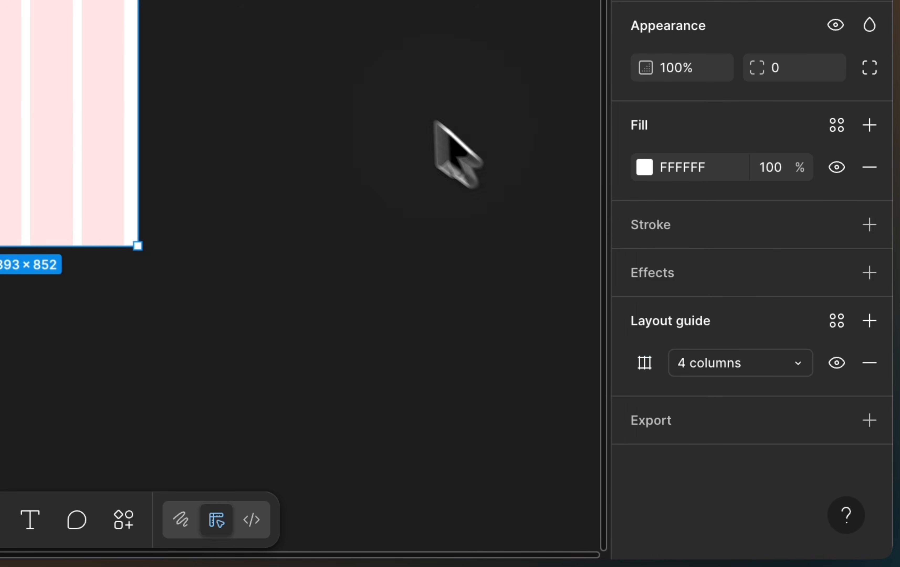
{"action": "left_click", "coordinate": [358, 61]}
{"action": "scroll", "coordinate": [356, 63], "scroll_direction": "down", "scroll_amount": 5}
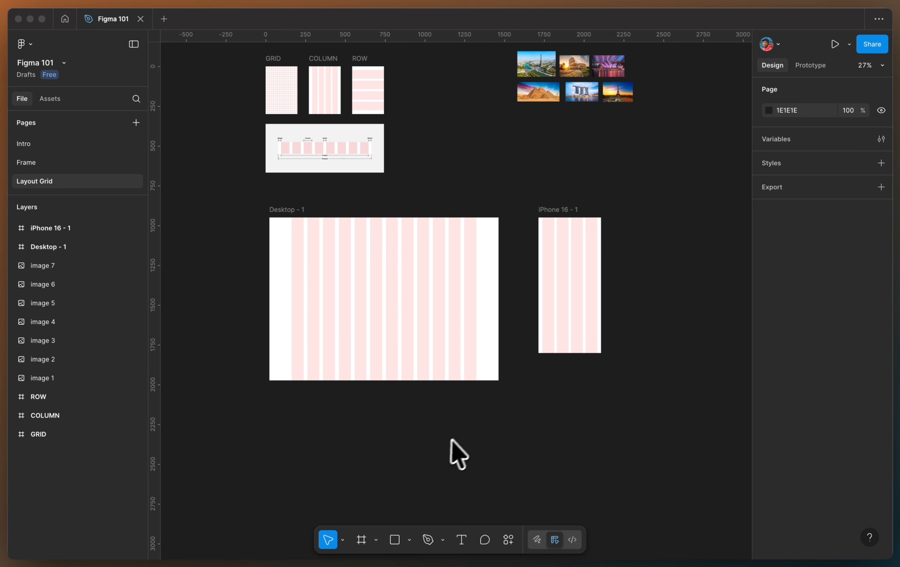
{"action": "scroll", "coordinate": [606, 266], "scroll_direction": "right", "scroll_amount": 3}
{"action": "scroll", "coordinate": [606, 265], "scroll_direction": "up", "scroll_amount": 2}
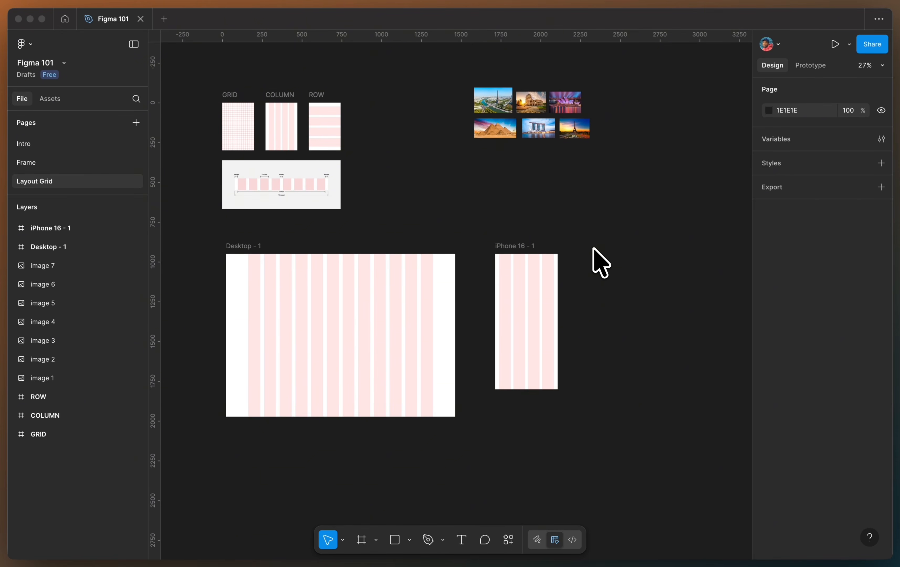
{"action": "left_click", "coordinate": [594, 271]}
{"action": "scroll", "coordinate": [594, 270], "scroll_direction": "up", "scroll_amount": 5}
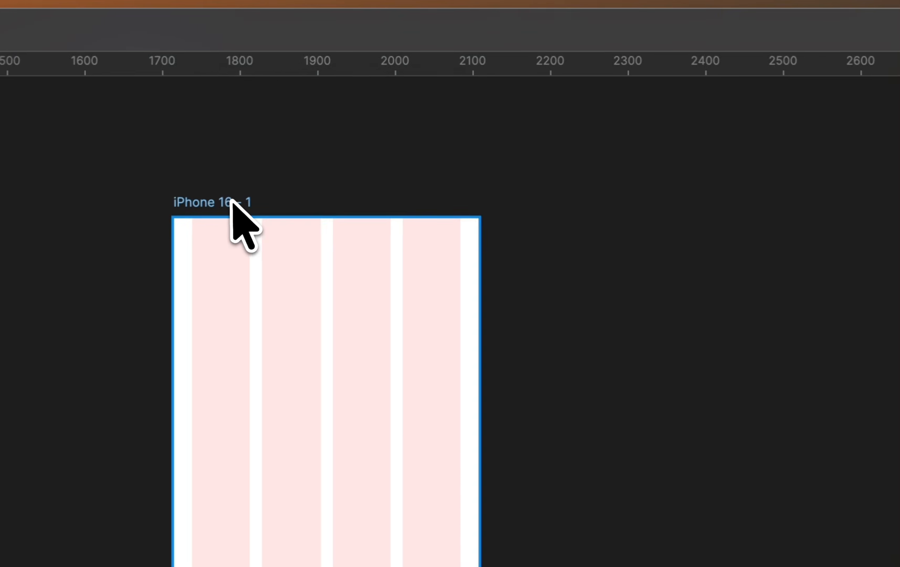
{"action": "left_click", "coordinate": [324, 98]}
{"action": "left_click_drag", "start_coordinate": [229, 202], "coordinate": [722, 202]}
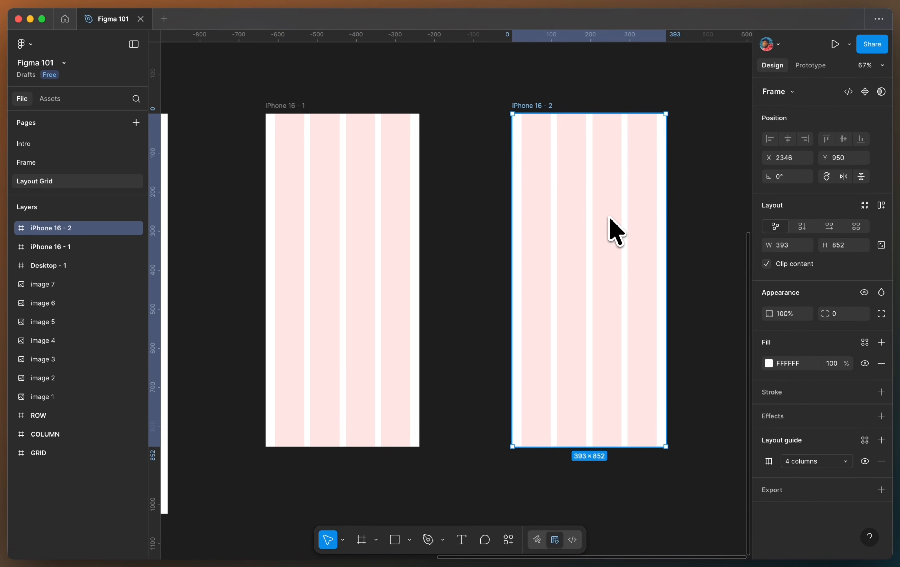
- Set the duplicated iPhone frame's column count to 8
{"action": "scroll", "coordinate": [609, 219], "scroll_direction": "right", "scroll_amount": 3}
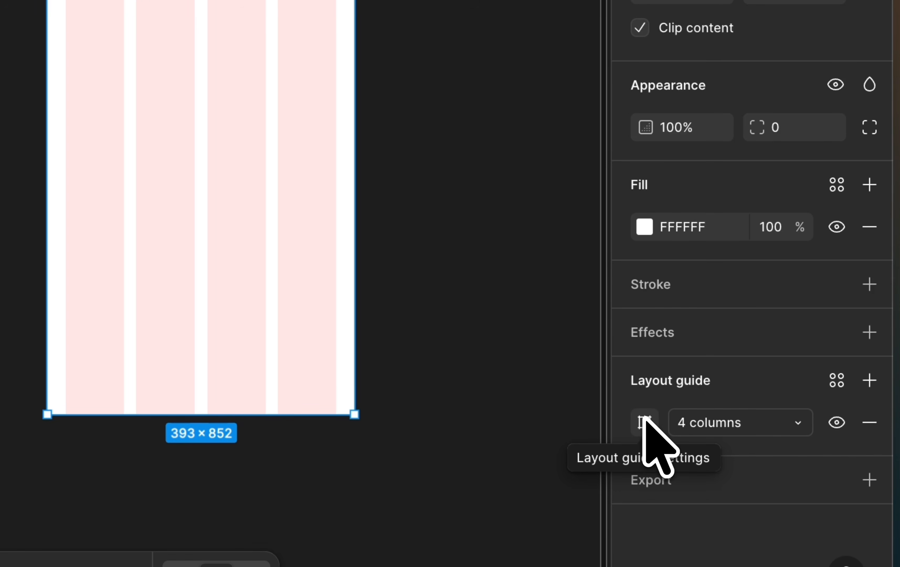
{"action": "left_click", "coordinate": [644, 421]}
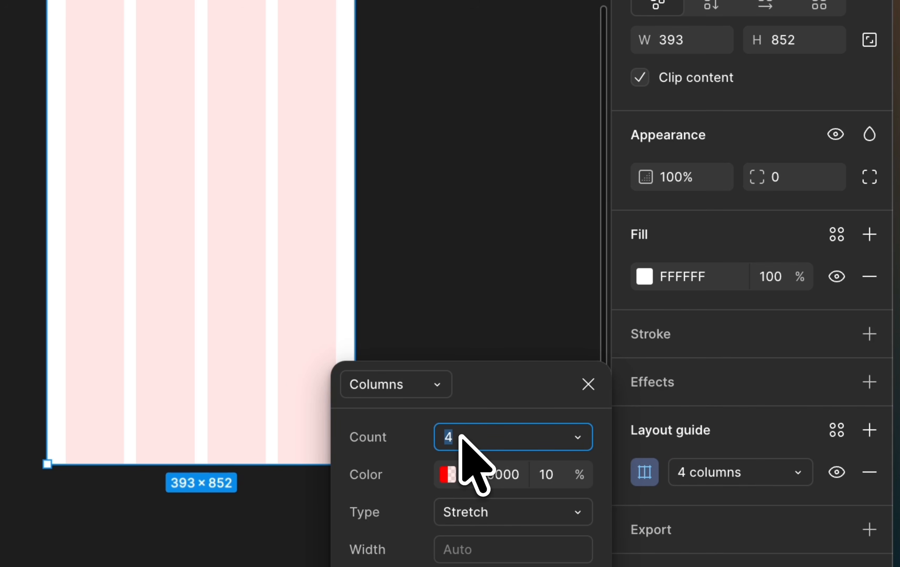
{"action": "key", "text": "Return"}
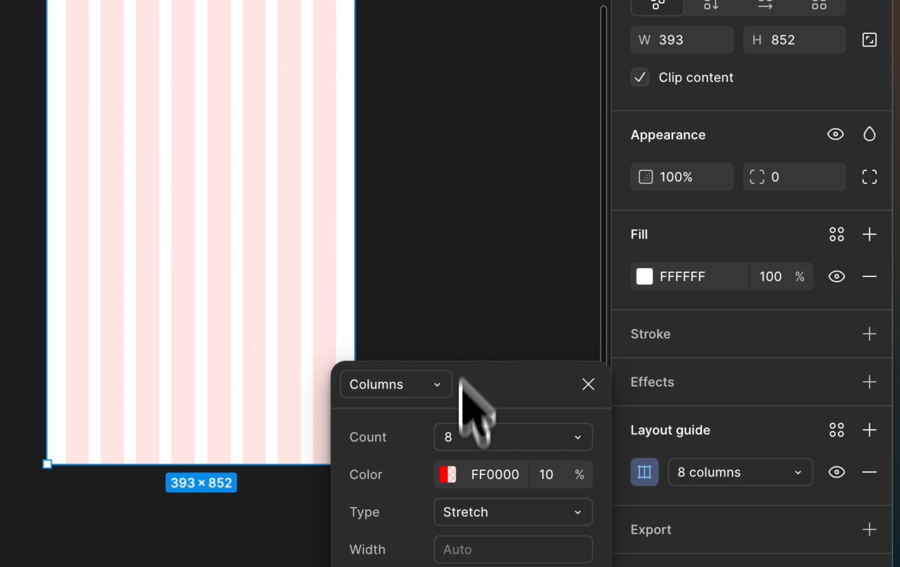
{"action": "left_click", "coordinate": [462, 283]}
{"action": "scroll", "coordinate": [219, 210], "scroll_direction": "up", "scroll_amount": 3}
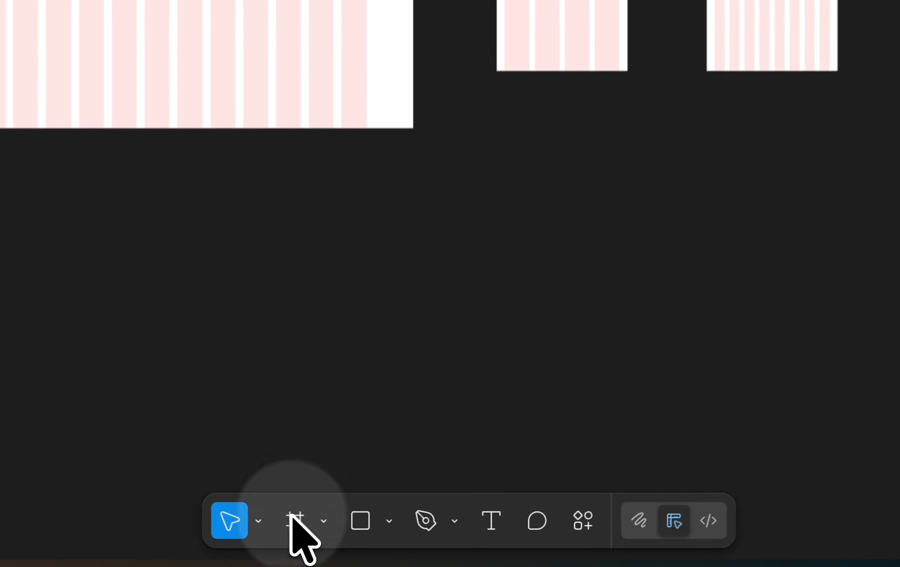
- Create a new 1440 × 1024 Desktop frame and place it below Desktop - 1
{"action": "left_click", "coordinate": [360, 539]}
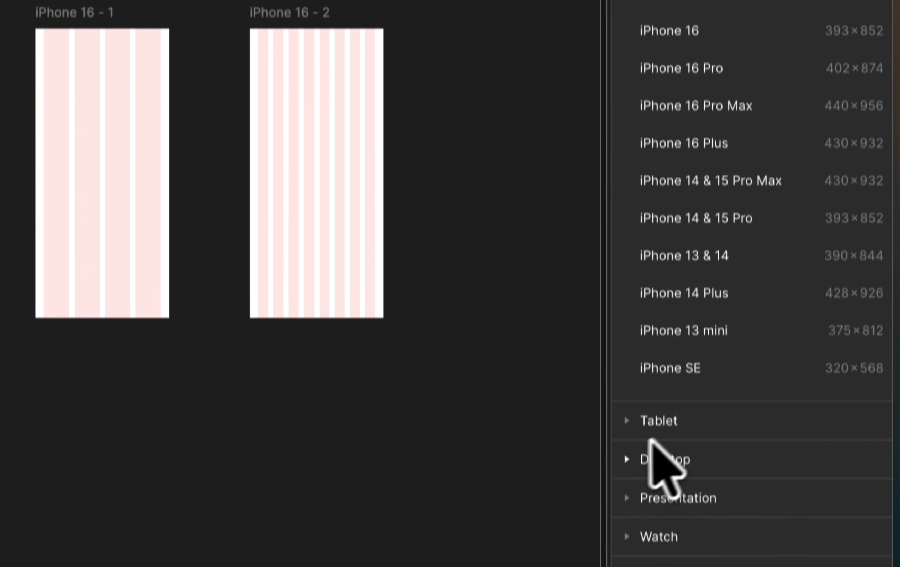
{"action": "left_click", "coordinate": [650, 523]}
{"action": "left_click", "coordinate": [694, 129]}
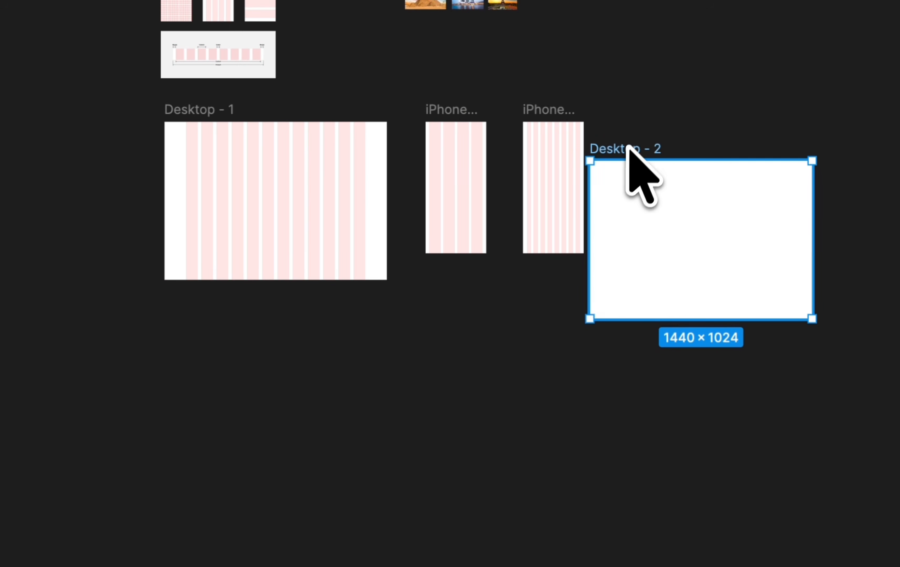
{"action": "left_click_drag", "start_coordinate": [630, 148], "coordinate": [206, 339]}
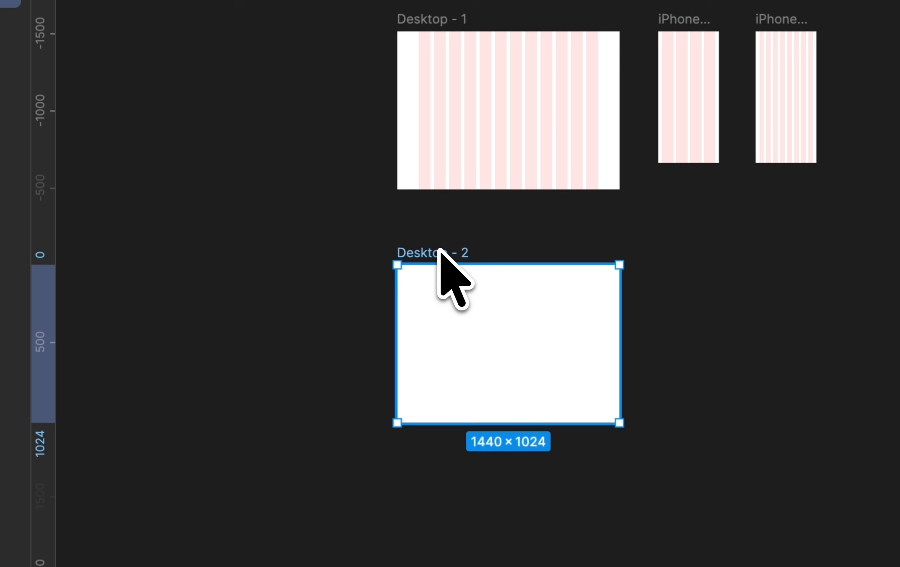
{"action": "scroll", "coordinate": [439, 250], "scroll_direction": "up", "scroll_amount": 5}
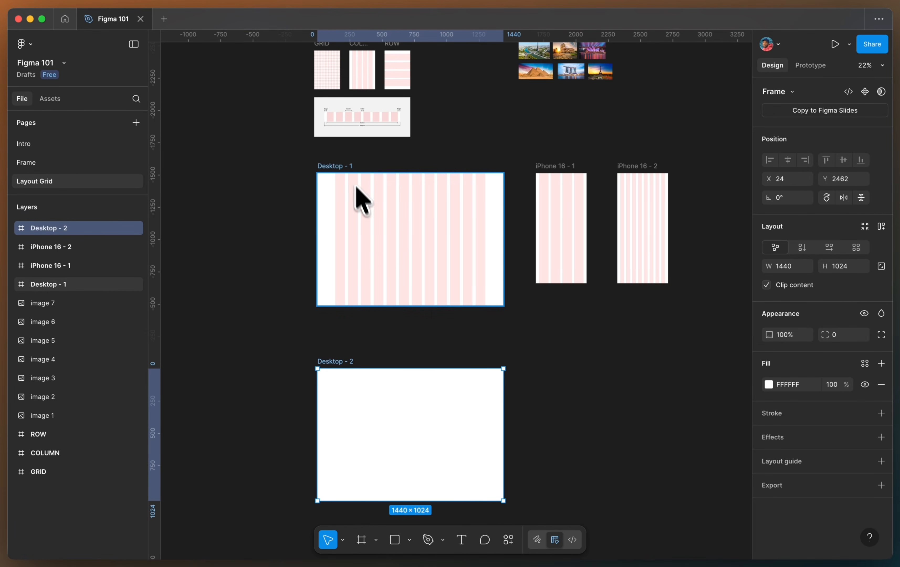
- Copy the 12-column layout guide from Desktop - 1 and paste it onto Desktop - 2
{"action": "left_click", "coordinate": [349, 169]}
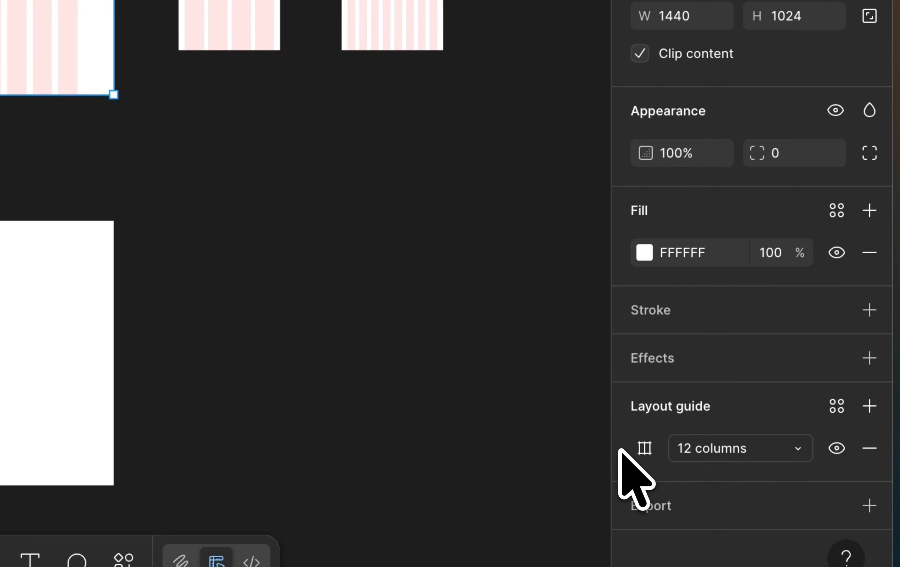
{"action": "left_click", "coordinate": [621, 447]}
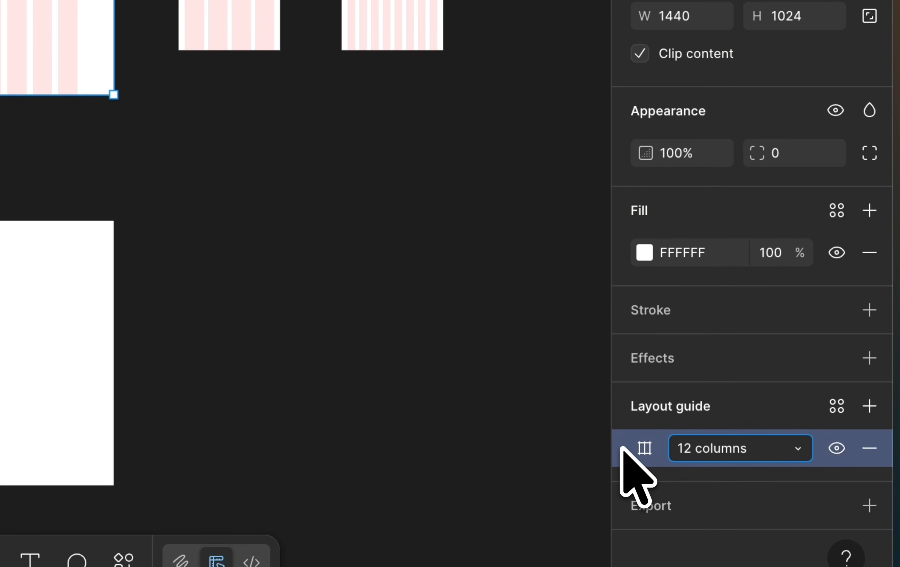
{"action": "key", "text": "super+c"}
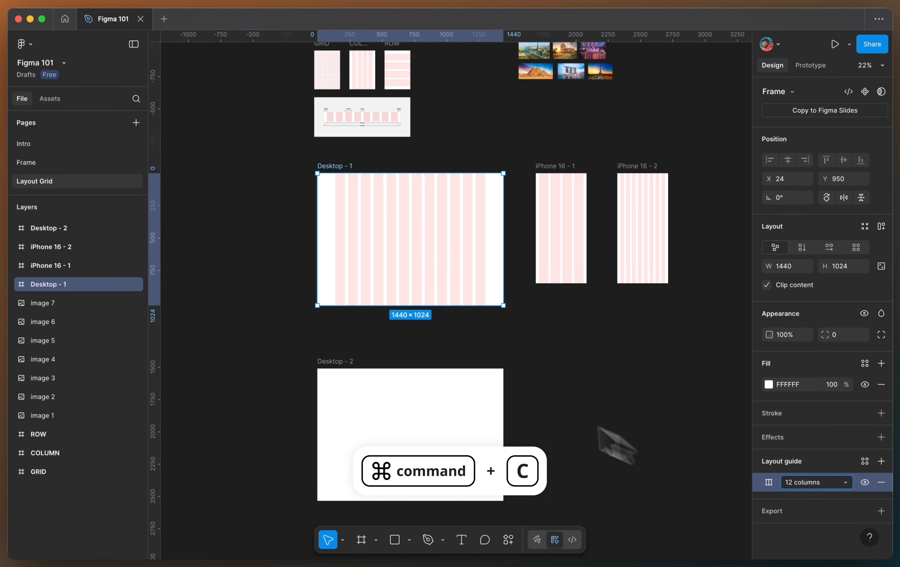
{"action": "scroll", "coordinate": [321, 373], "scroll_direction": "up", "scroll_amount": 5}
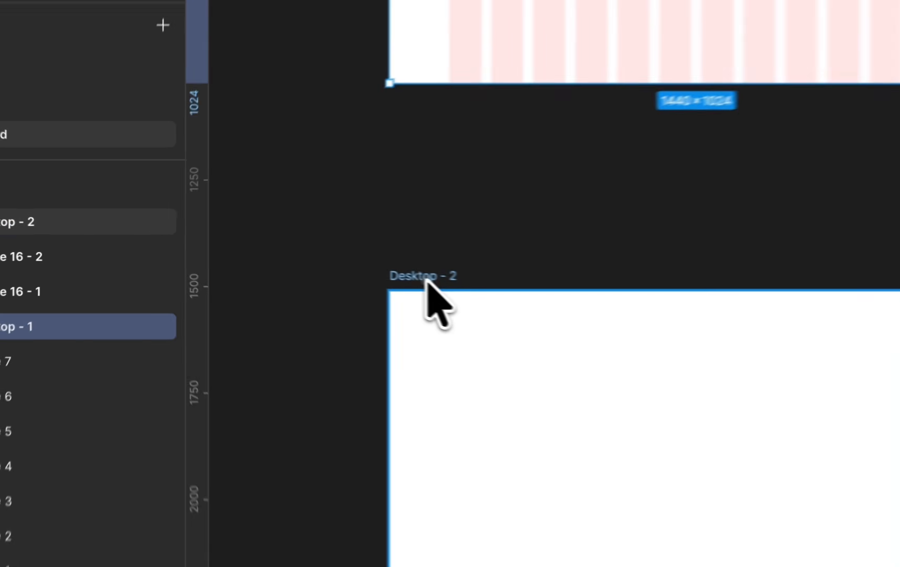
{"action": "left_click", "coordinate": [277, 262]}
{"action": "scroll", "coordinate": [278, 261], "scroll_direction": "down", "scroll_amount": 3}
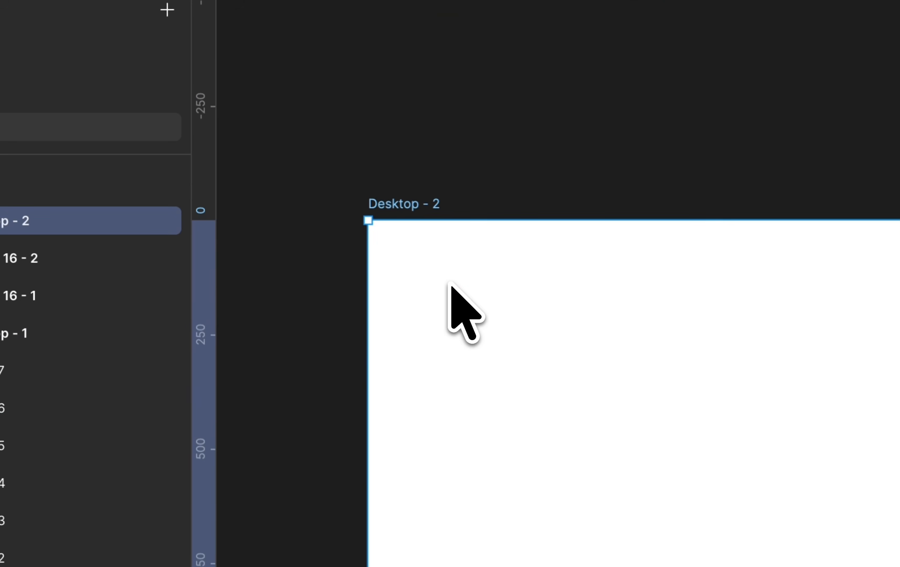
{"action": "key", "text": "super+v"}
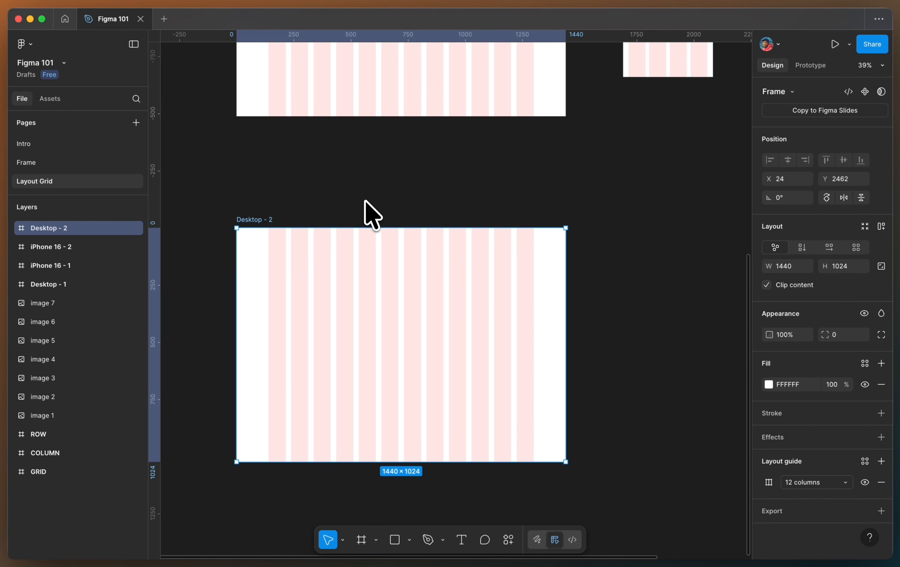
- Delete the Desktop - 2 frame
{"action": "scroll", "coordinate": [372, 216], "scroll_direction": "up", "scroll_amount": 10}
{"action": "scroll", "coordinate": [372, 216], "scroll_direction": "right", "scroll_amount": 10}
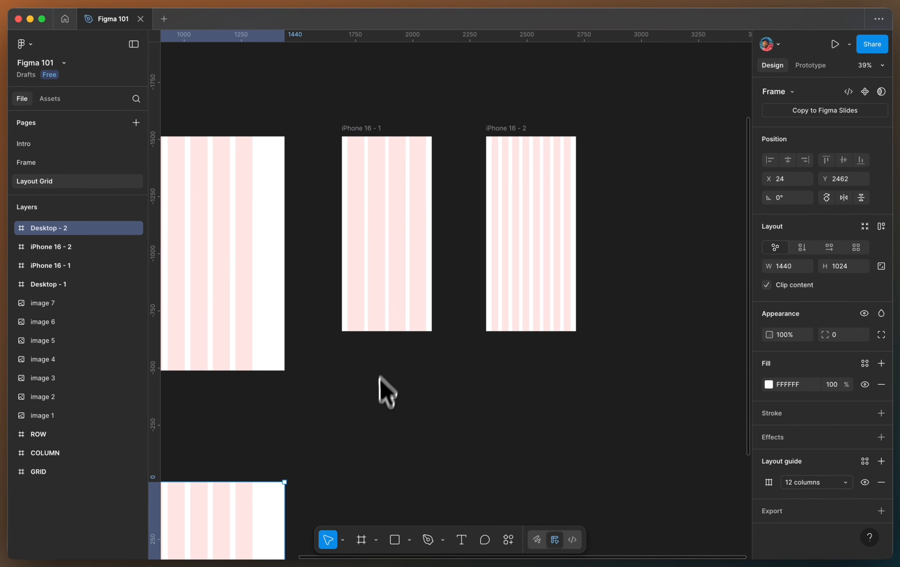
{"action": "left_click", "coordinate": [379, 389]}
{"action": "scroll", "coordinate": [374, 488], "scroll_direction": "down", "scroll_amount": 3}
{"action": "scroll", "coordinate": [375, 487], "scroll_direction": "left", "scroll_amount": 1}
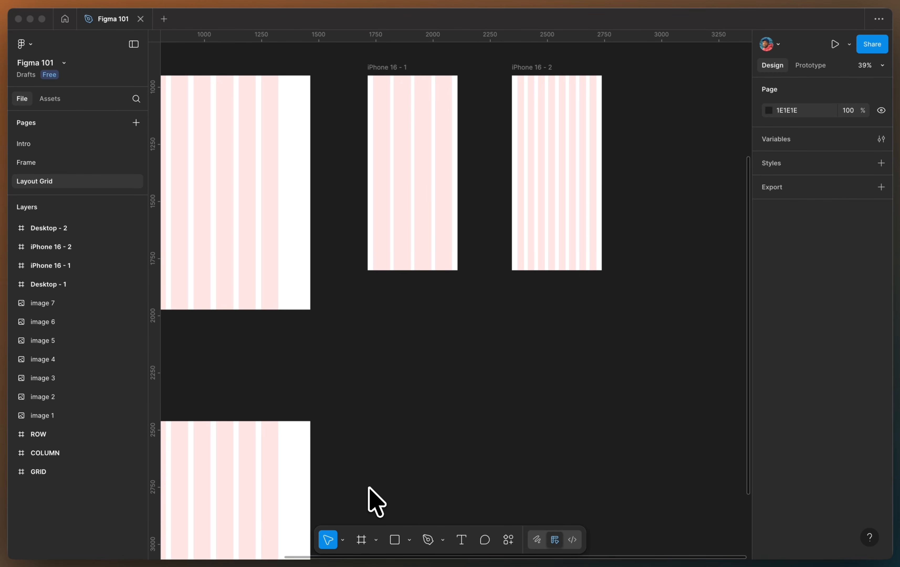
{"action": "scroll", "coordinate": [438, 397], "scroll_direction": "left", "scroll_amount": 10}
{"action": "scroll", "coordinate": [439, 396], "scroll_direction": "down", "scroll_amount": 3}
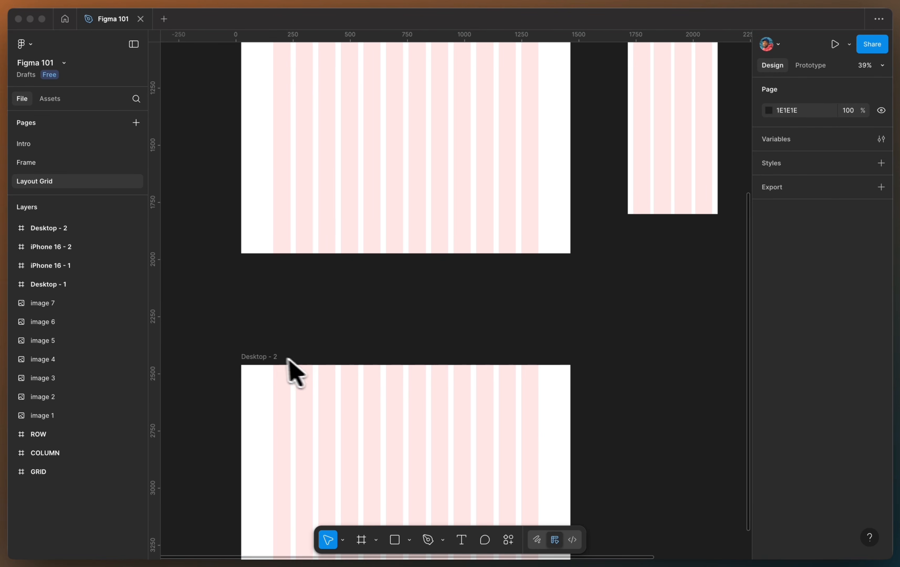
{"action": "left_click", "coordinate": [256, 357]}
{"action": "key", "text": "Delete"}
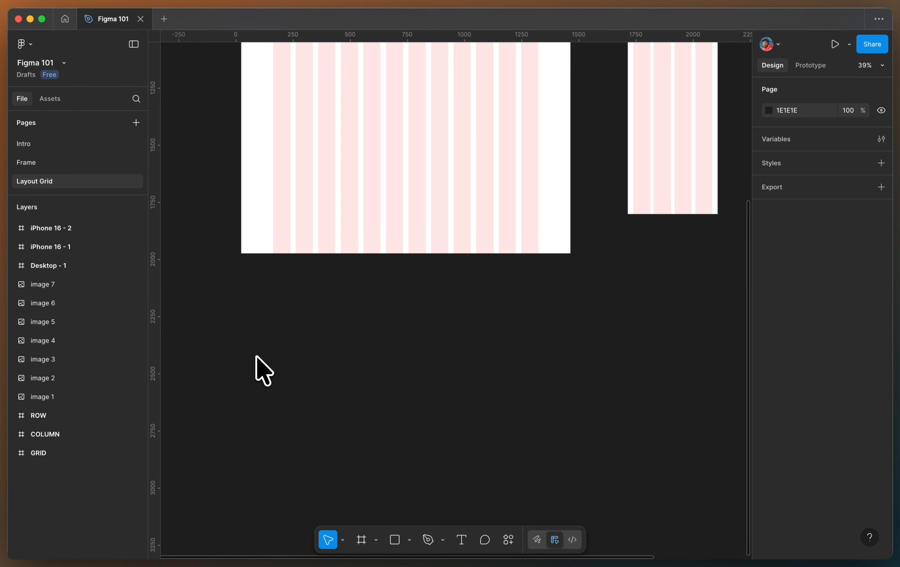
- Delete the iPhone 16 - 2 frame
{"action": "scroll", "coordinate": [258, 367], "scroll_direction": "up", "scroll_amount": 8}
{"action": "scroll", "coordinate": [257, 368], "scroll_direction": "right", "scroll_amount": 6}
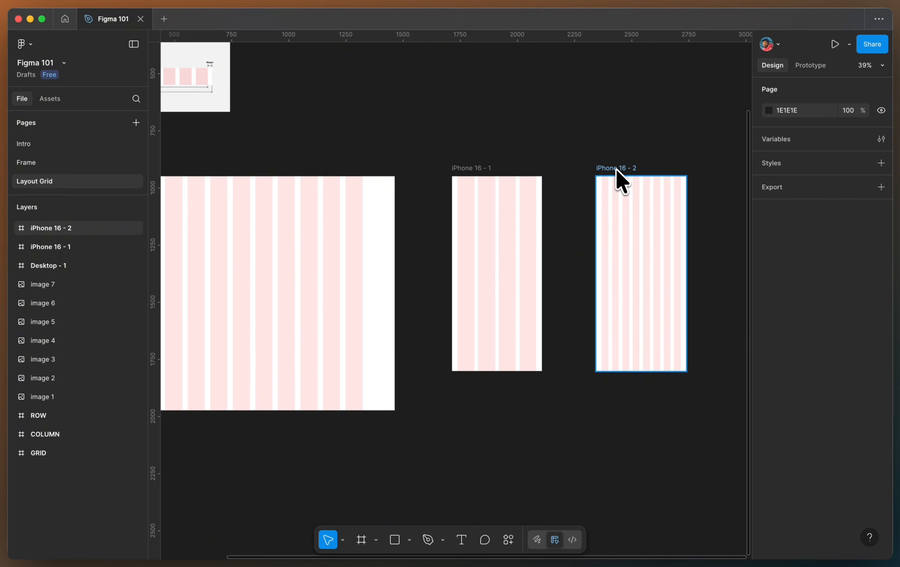
{"action": "left_click", "coordinate": [622, 182]}
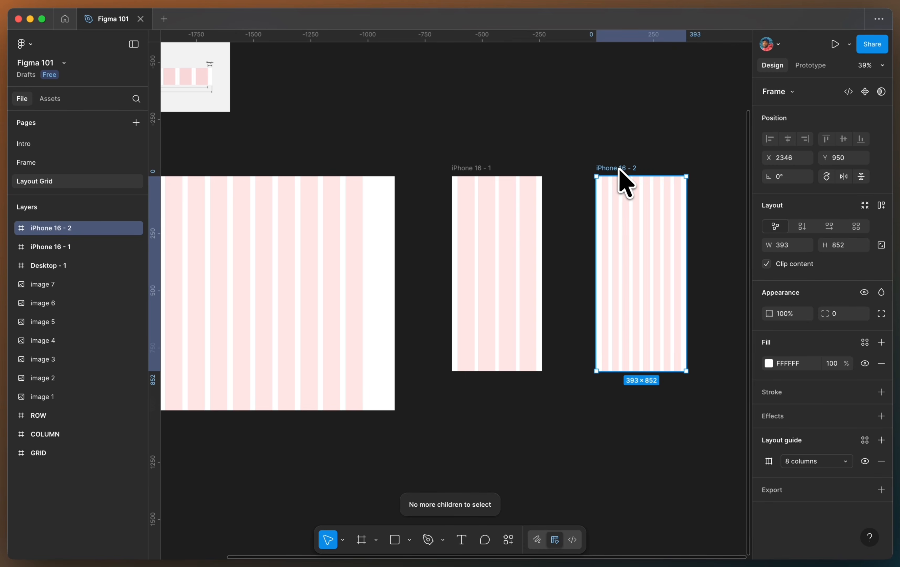
{"action": "key", "text": "Delete"}
{"action": "scroll", "coordinate": [621, 181], "scroll_direction": "left", "scroll_amount": 4}
{"action": "scroll", "coordinate": [622, 181], "scroll_direction": "down", "scroll_amount": 6}
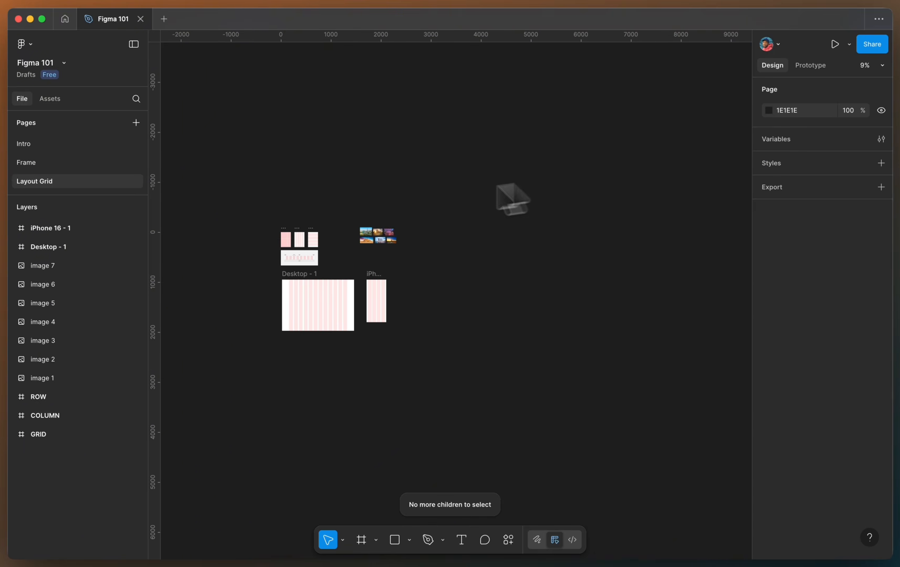
- Make the Desktop - 1 and iPhone 16 - 1 frames taller, the iPhone frame to 1070 high
{"action": "scroll", "coordinate": [367, 248], "scroll_direction": "up", "scroll_amount": 10}
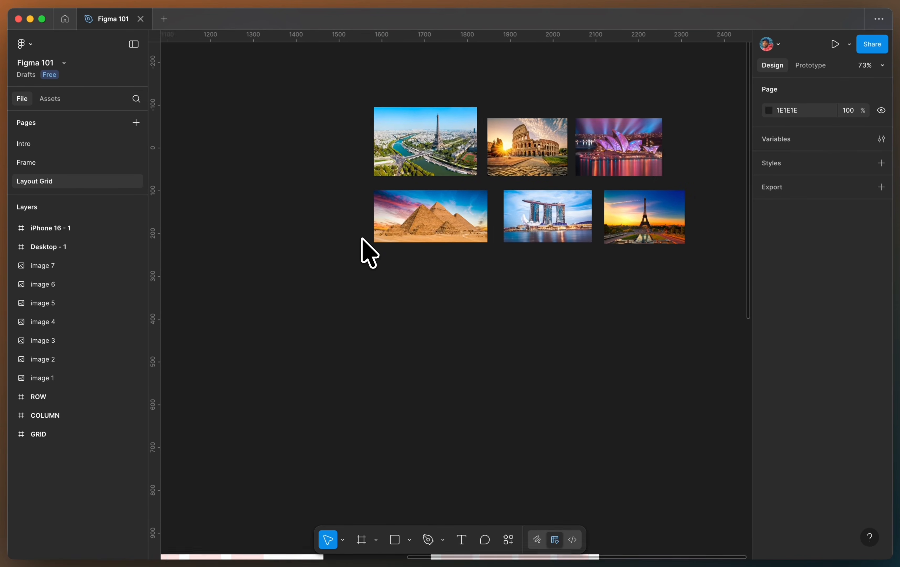
{"action": "scroll", "coordinate": [367, 253], "scroll_direction": "down", "scroll_amount": 5}
{"action": "scroll", "coordinate": [367, 253], "scroll_direction": "down", "scroll_amount": 5}
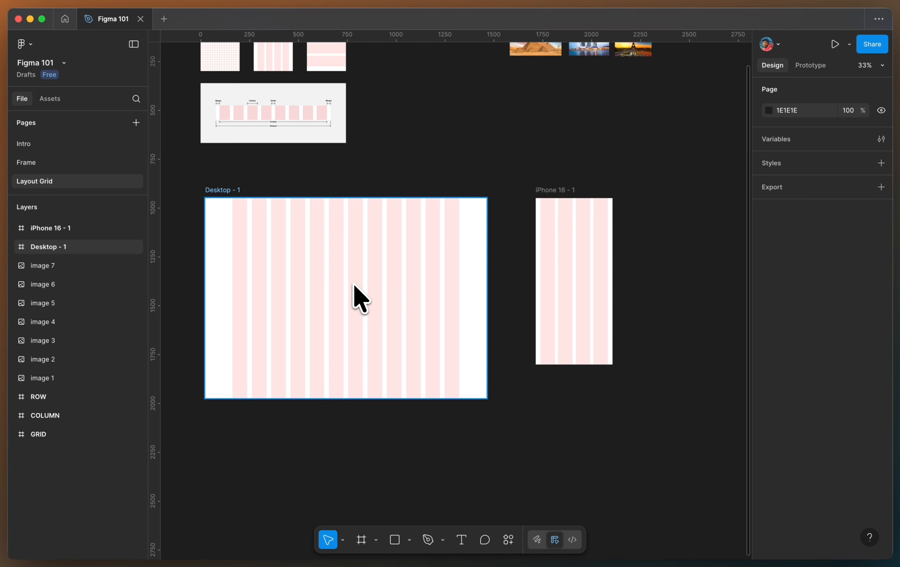
{"action": "left_click", "coordinate": [236, 205]}
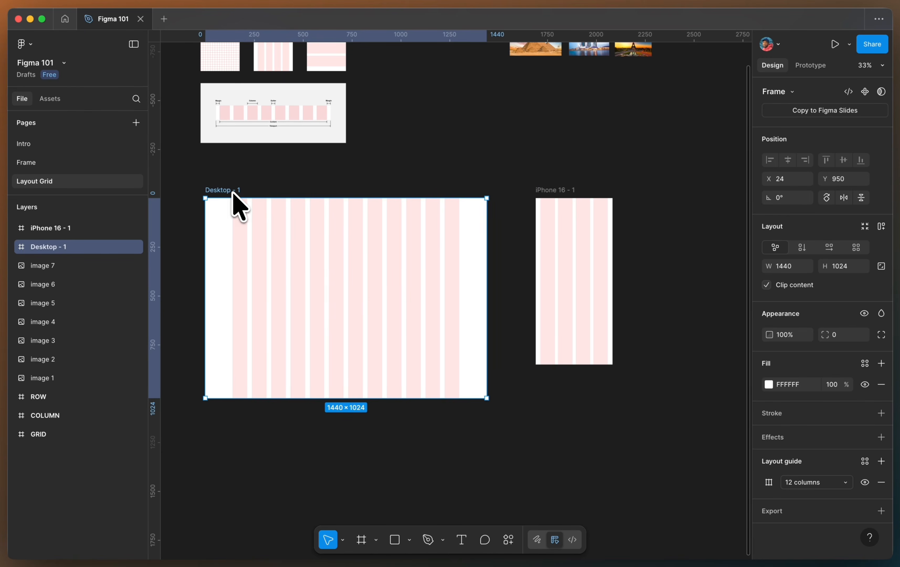
{"action": "left_click_drag", "start_coordinate": [360, 398], "coordinate": [365, 471]}
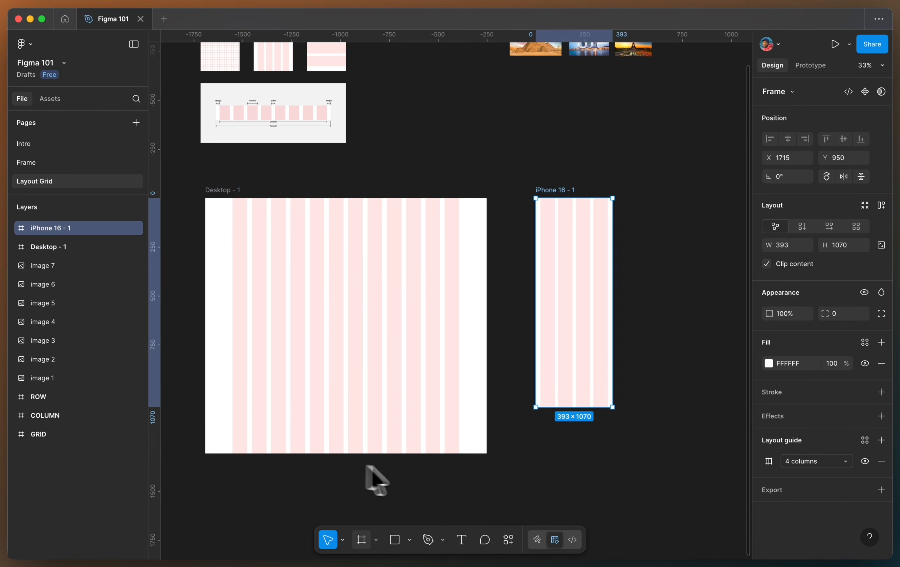
- Draw a frame inside Desktop - 1 and widen it to about 1160 wide, snapping to the column edges
{"action": "left_click", "coordinate": [550, 489]}
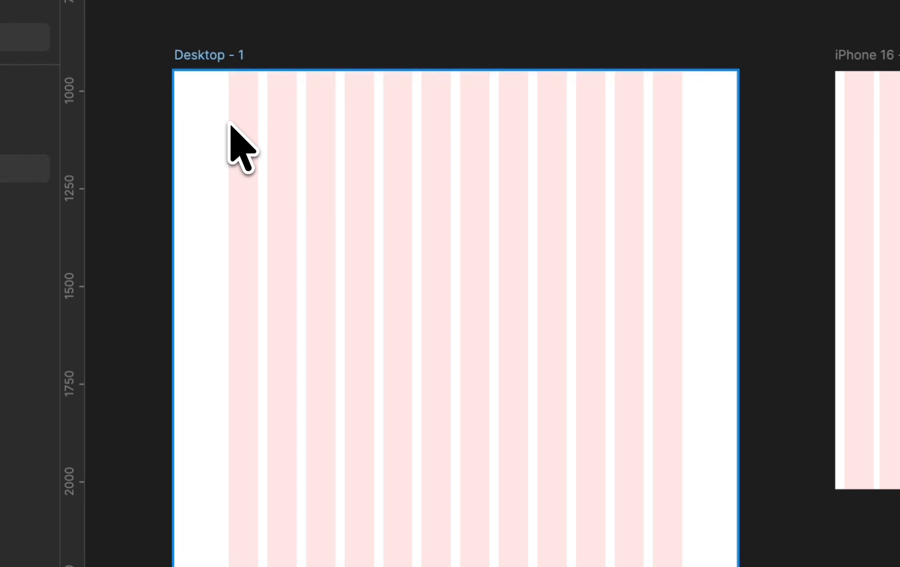
{"action": "mouse_move", "coordinate": [229, 123]}
{"action": "left_mouse_down"}
{"action": "mouse_move", "coordinate": [576, 327]}
{"action": "mouse_move", "coordinate": [566, 318]}
{"action": "left_mouse_up"}
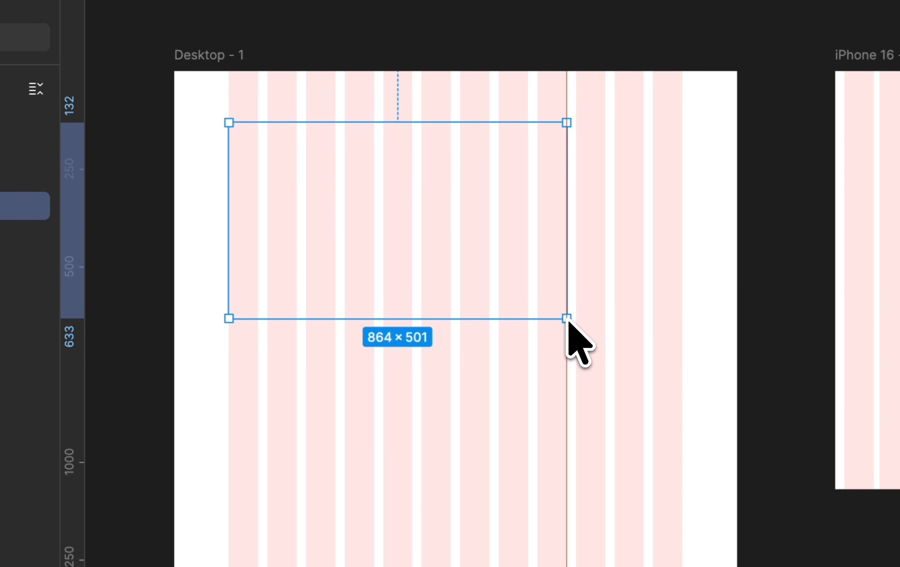
{"action": "left_click_drag", "start_coordinate": [568, 268], "coordinate": [680, 274]}
- Adjust the new frame's edges so it measures about 1160 × 622 within the columns
{"action": "scroll", "coordinate": [280, 243], "scroll_direction": "up", "scroll_amount": 5}
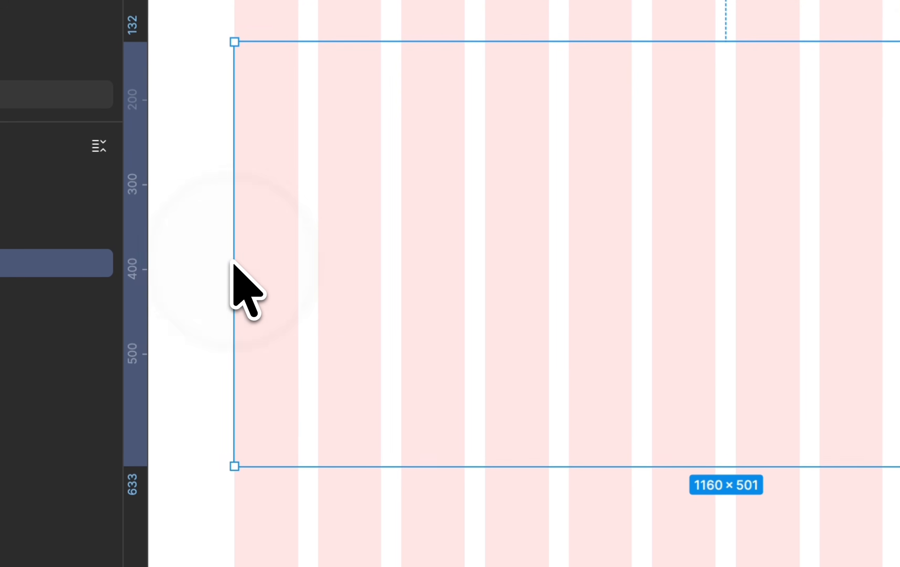
{"action": "mouse_move", "coordinate": [154, 228]}
{"action": "left_mouse_down"}
{"action": "mouse_move", "coordinate": [184, 228]}
{"action": "mouse_move", "coordinate": [161, 224]}
{"action": "left_mouse_up"}
{"action": "left_click_drag", "start_coordinate": [241, 258], "coordinate": [233, 254]}
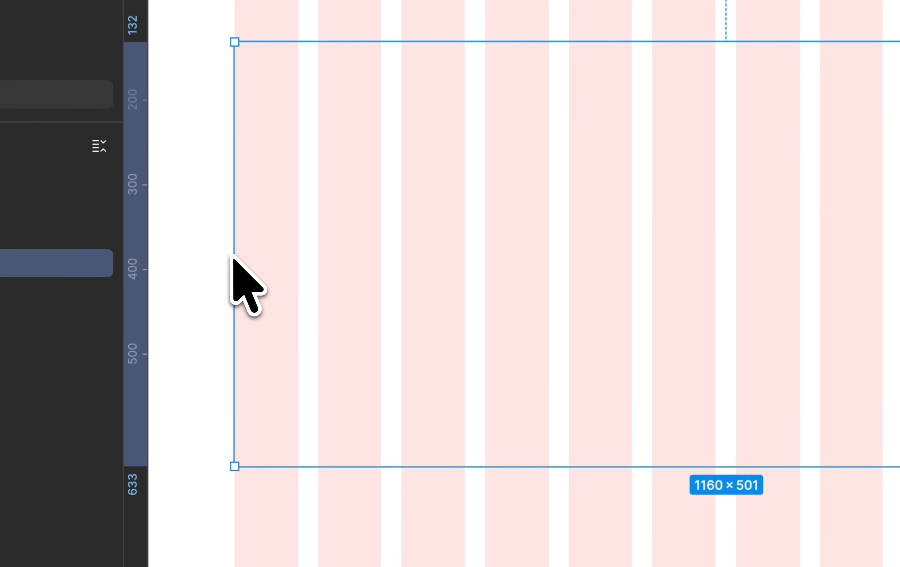
{"action": "scroll", "coordinate": [377, 307], "scroll_direction": "down", "scroll_amount": 5}
{"action": "left_click_drag", "start_coordinate": [340, 410], "coordinate": [341, 464]}
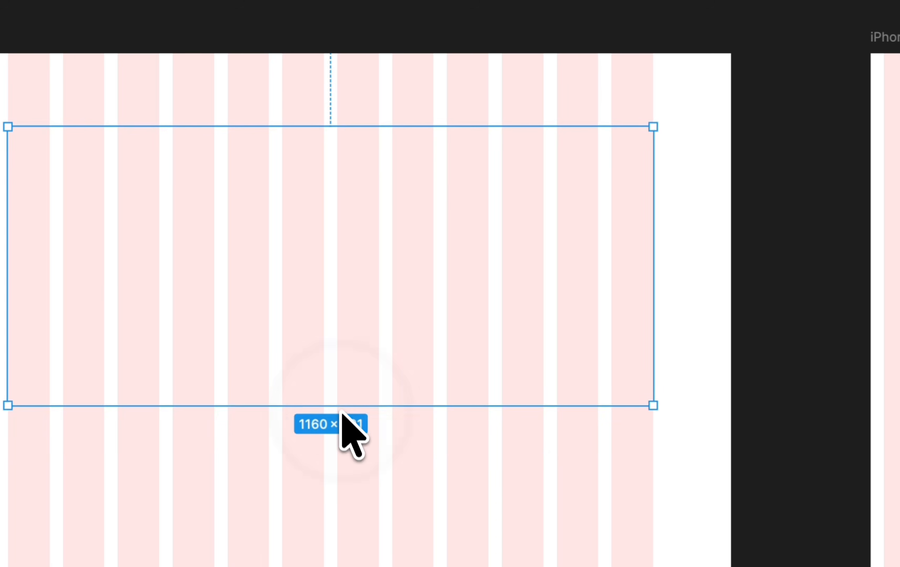
{"action": "left_click_drag", "start_coordinate": [376, 127], "coordinate": [371, 114]}
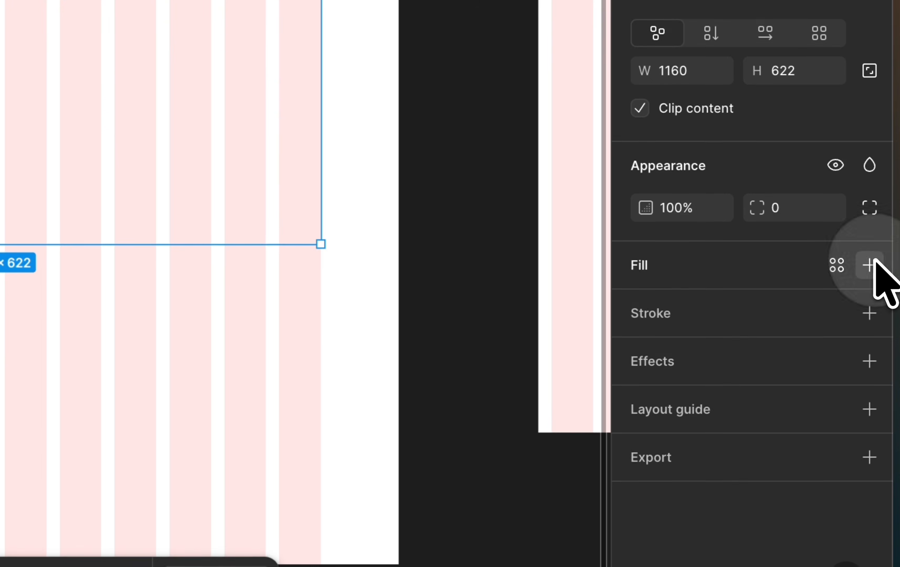
- Set the large frame's fill to dark grey 525252
{"action": "left_click", "coordinate": [869, 269]}
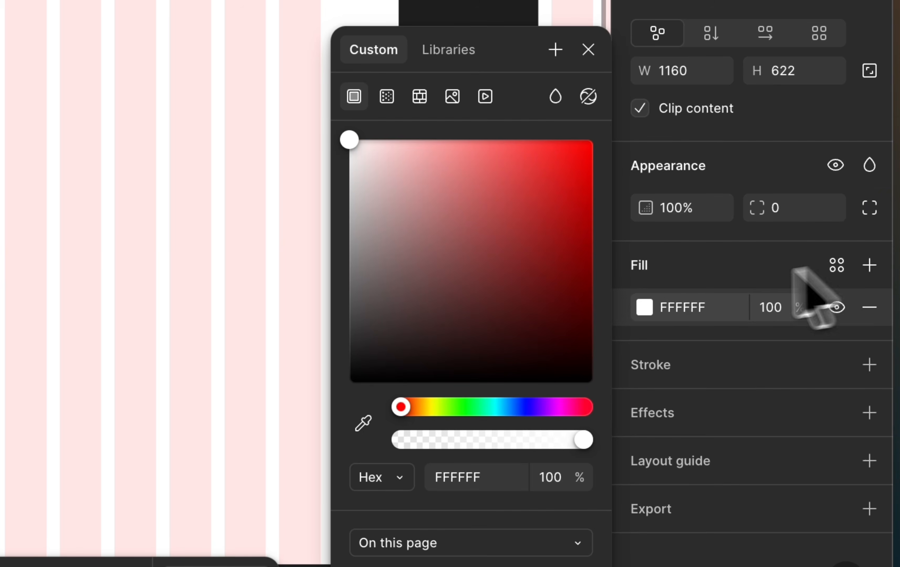
{"action": "left_click_drag", "start_coordinate": [487, 285], "coordinate": [339, 315]}
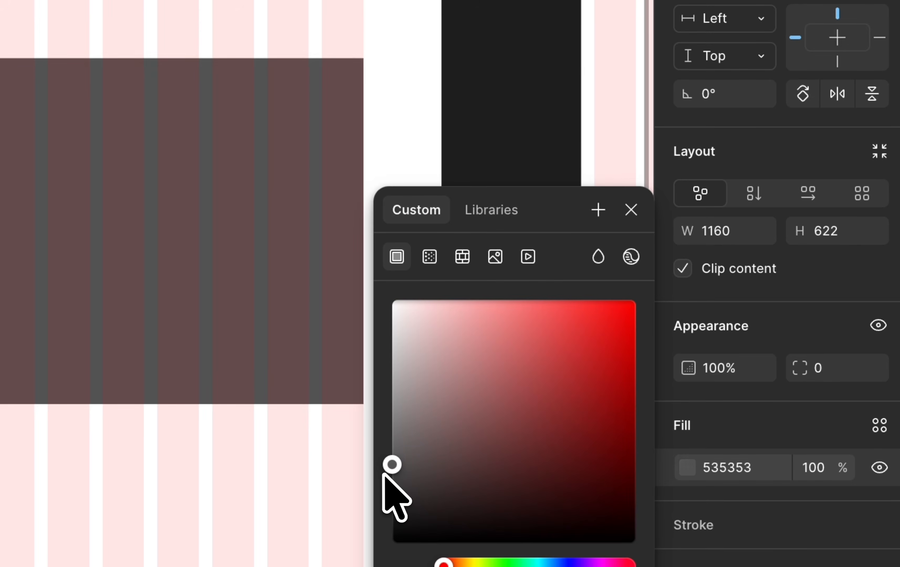
{"action": "left_click", "coordinate": [630, 209]}
- Give the large frame rounded corners
{"action": "scroll", "coordinate": [285, 184], "scroll_direction": "up", "scroll_amount": 3}
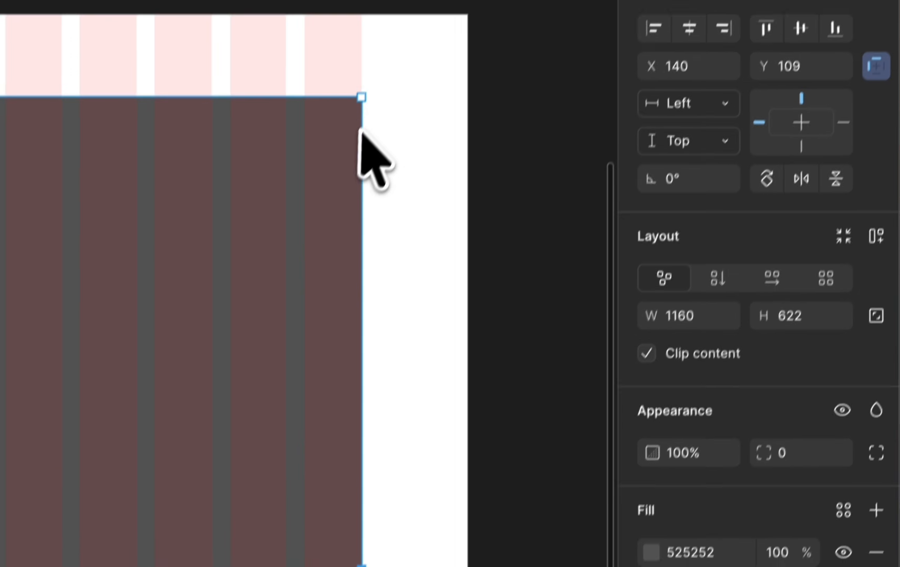
{"action": "scroll", "coordinate": [367, 99], "scroll_direction": "up", "scroll_amount": 2}
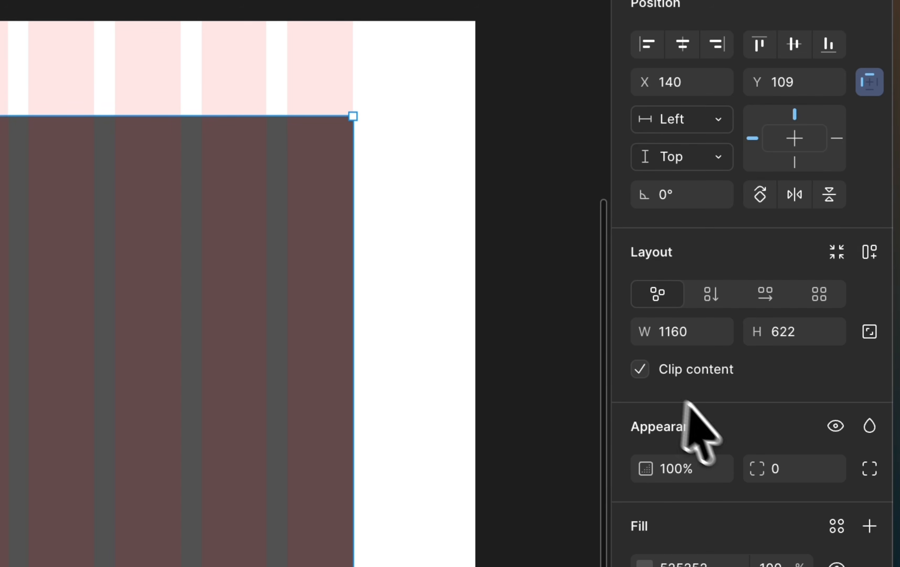
{"action": "left_click", "coordinate": [787, 469]}
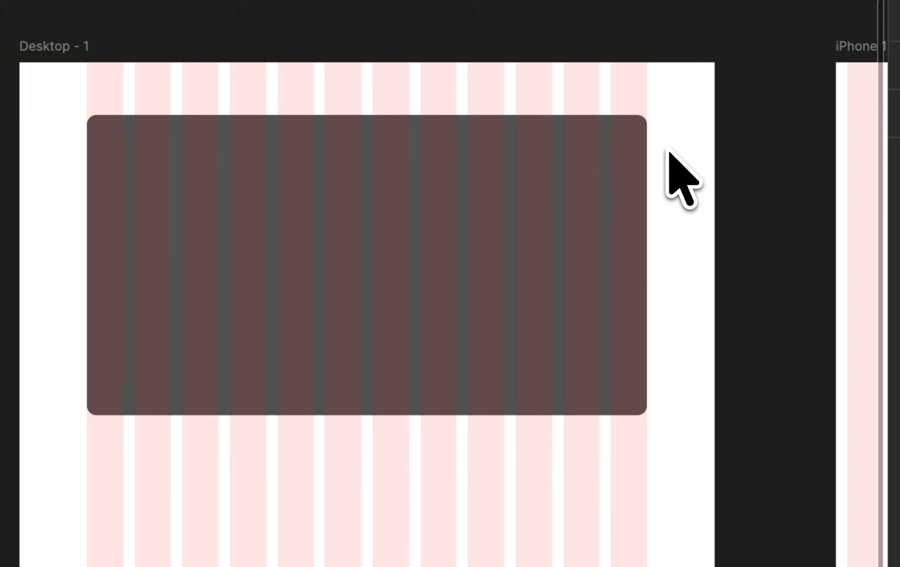
- Draw a smaller frame below the large one, about 371 × 289, starting at the first column
{"action": "scroll", "coordinate": [384, 433], "scroll_direction": "down", "scroll_amount": 3}
{"action": "scroll", "coordinate": [384, 433], "scroll_direction": "right", "scroll_amount": 1}
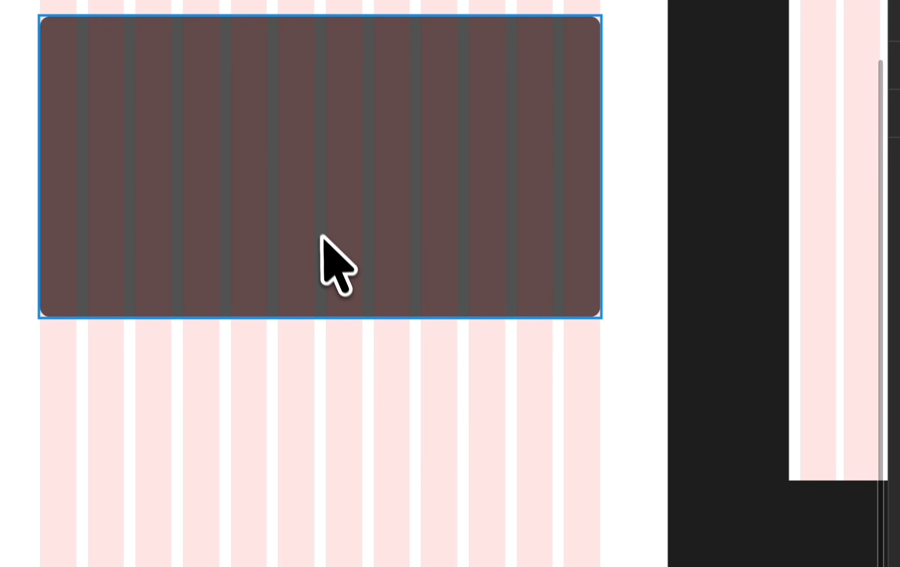
{"action": "left_click", "coordinate": [321, 249]}
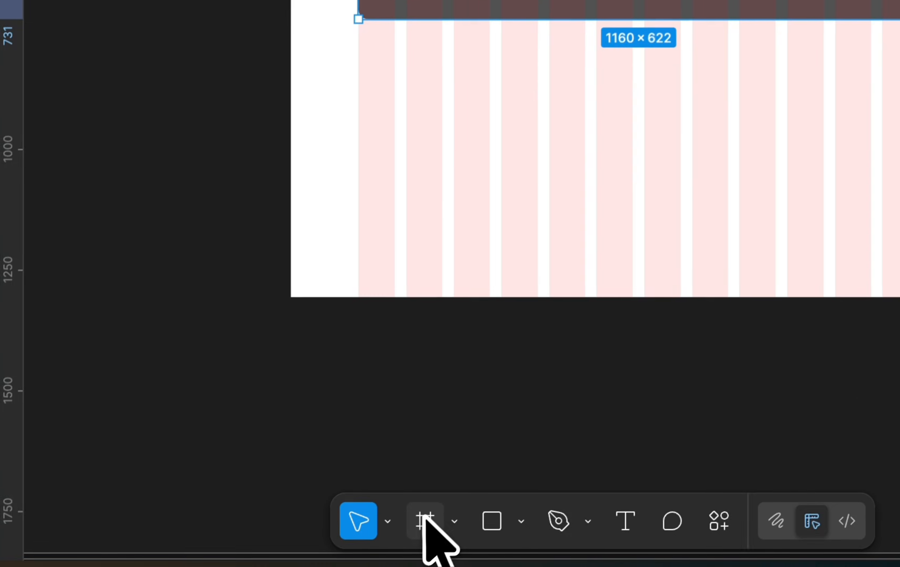
{"action": "left_click", "coordinate": [426, 519]}
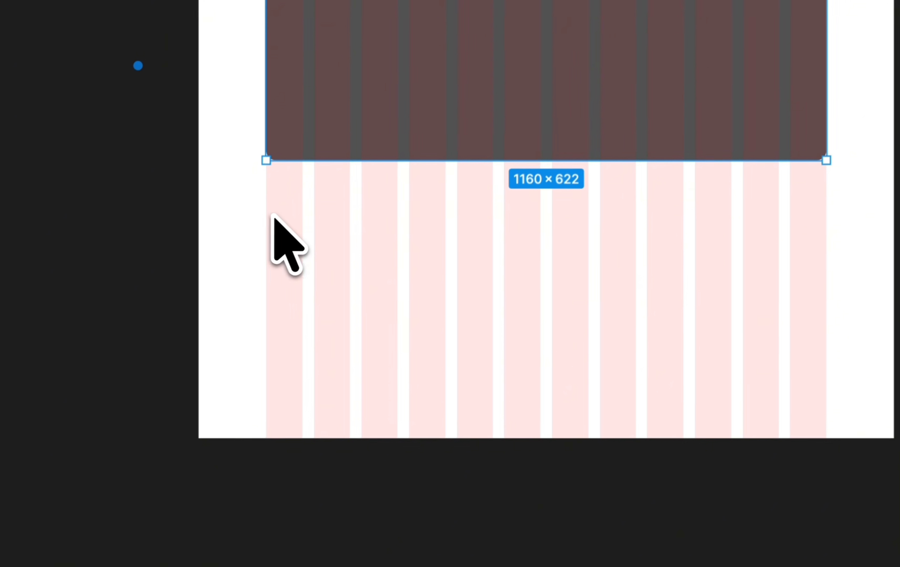
{"action": "left_click_drag", "start_coordinate": [269, 213], "coordinate": [448, 354]}
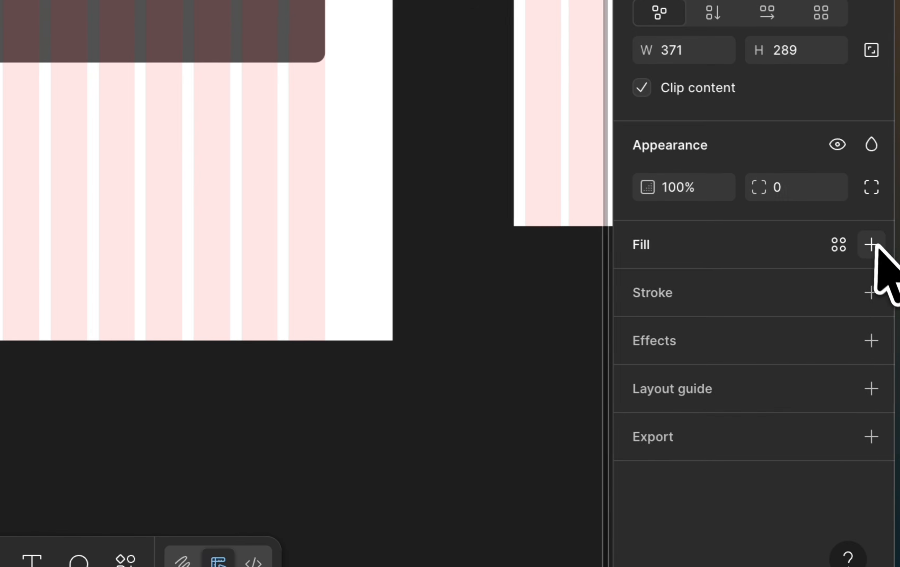
- Set the small frame's fill to dark grey 4C4C4C and nudge its top edge into place
{"action": "left_click", "coordinate": [869, 244]}
{"action": "left_click_drag", "start_coordinate": [392, 281], "coordinate": [324, 302]}
{"action": "left_click_drag", "start_coordinate": [157, 212], "coordinate": [157, 205]}
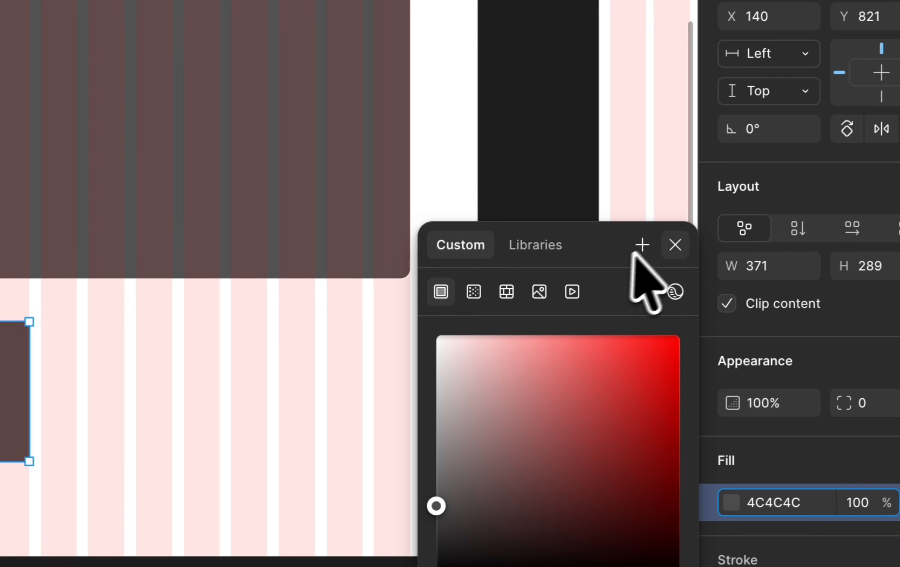
{"action": "left_click", "coordinate": [674, 244]}
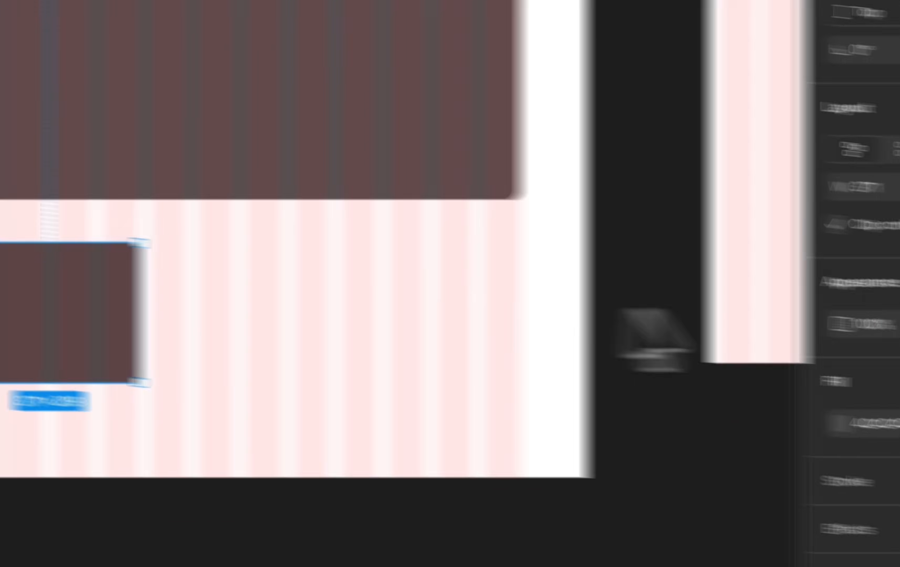
- Set the small frame's corner radius to 16
{"action": "left_click", "coordinate": [891, 401]}
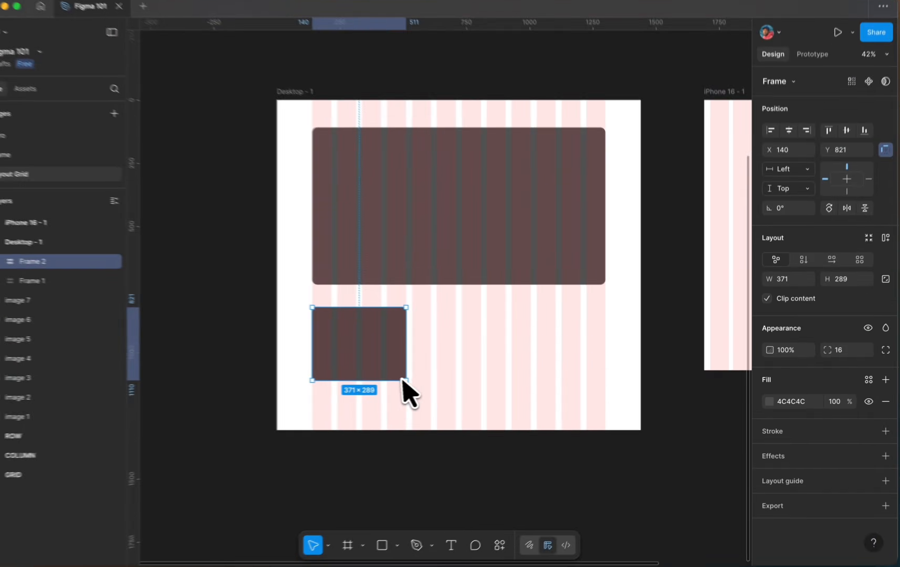
{"action": "scroll", "coordinate": [404, 382], "scroll_direction": "up", "scroll_amount": 5}
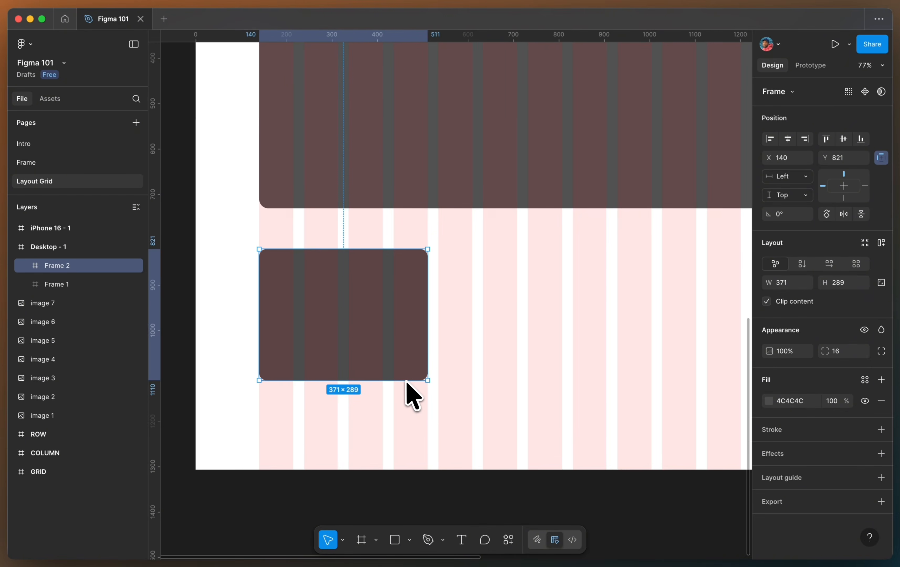
- Duplicate the small frame twice, placing the copies side by side 24 apart across the columns
{"action": "scroll", "coordinate": [405, 381], "scroll_direction": "right", "scroll_amount": 2}
{"action": "scroll", "coordinate": [408, 394], "scroll_direction": "down", "scroll_amount": 3}
{"action": "scroll", "coordinate": [398, 392], "scroll_direction": "right", "scroll_amount": 2}
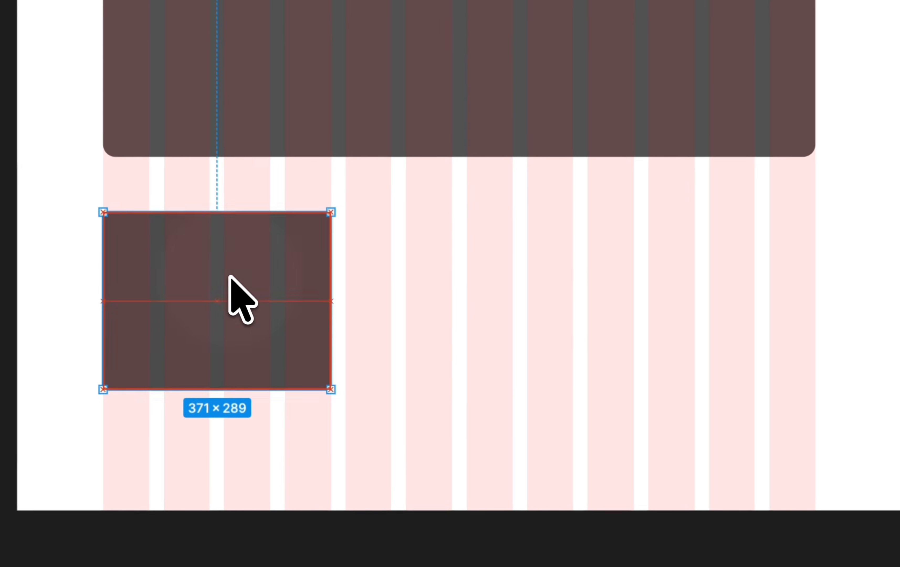
{"action": "left_click_drag", "start_coordinate": [230, 276], "coordinate": [721, 292]}
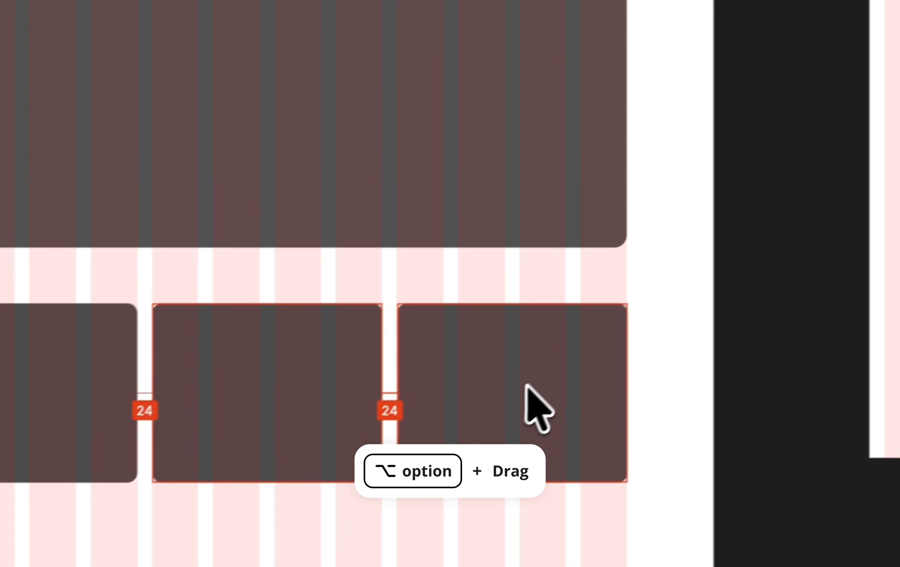
{"action": "left_click", "coordinate": [323, 390]}
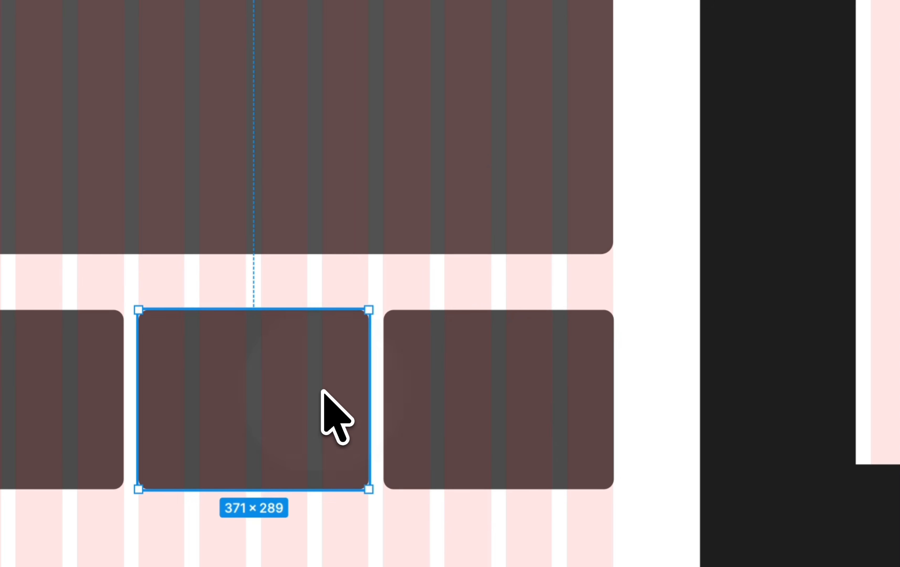
{"action": "scroll", "coordinate": [323, 390], "scroll_direction": "down", "scroll_amount": 3}
{"action": "key", "text": "Escape"}
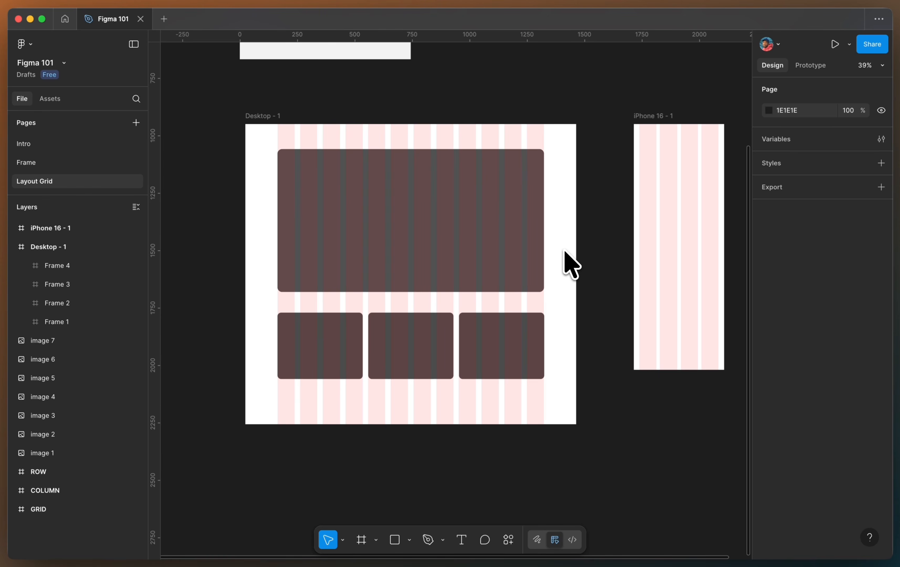
- Move the Eiffel Tower aerial image into the large frame
{"action": "scroll", "coordinate": [568, 262], "scroll_direction": "down", "scroll_amount": 3}
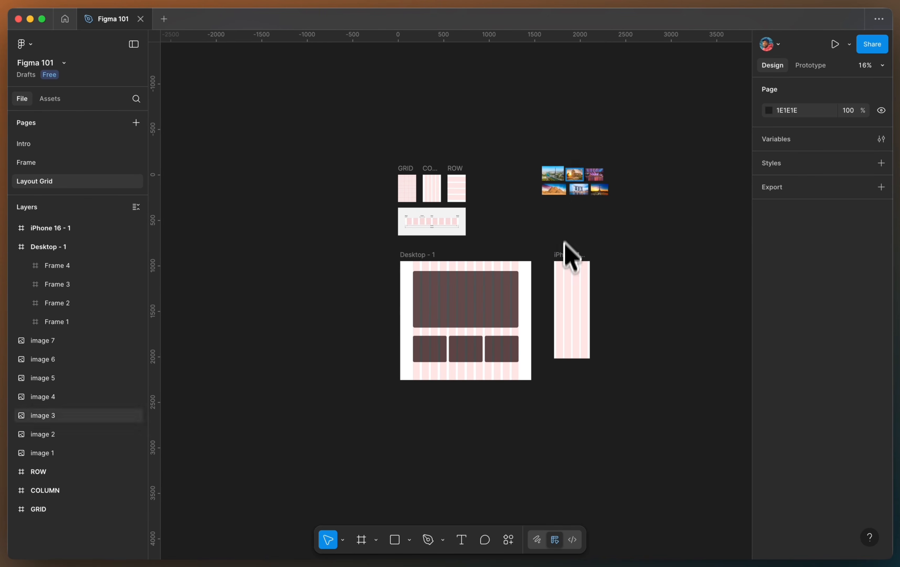
{"action": "scroll", "coordinate": [582, 161], "scroll_direction": "up", "scroll_amount": 5}
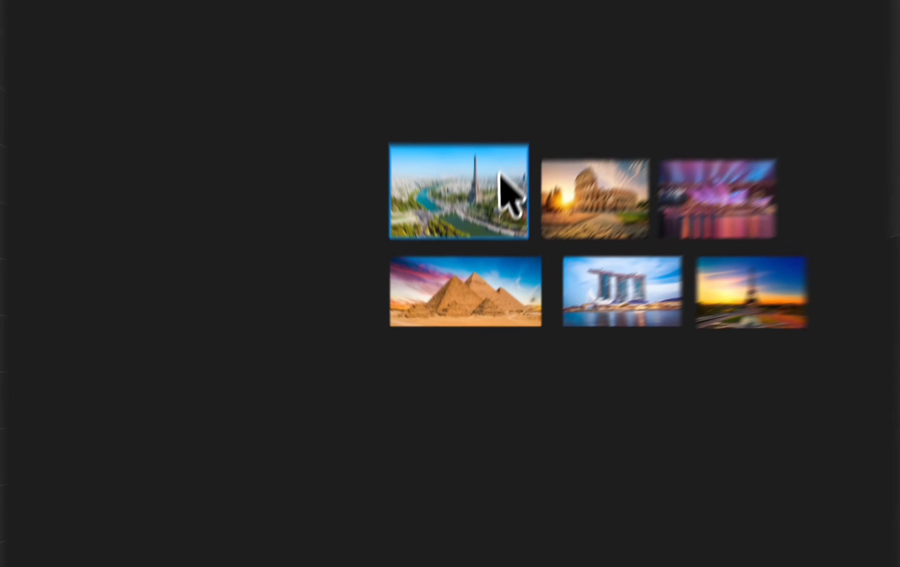
{"action": "left_click", "coordinate": [487, 248]}
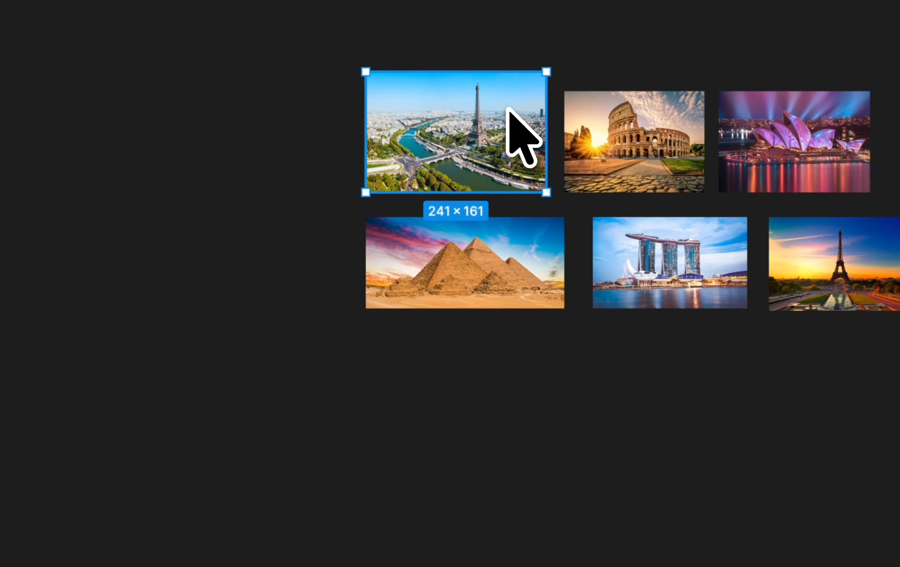
{"action": "scroll", "coordinate": [393, 100], "scroll_direction": "up", "scroll_amount": 2}
{"action": "scroll", "coordinate": [588, 136], "scroll_direction": "down", "scroll_amount": 5}
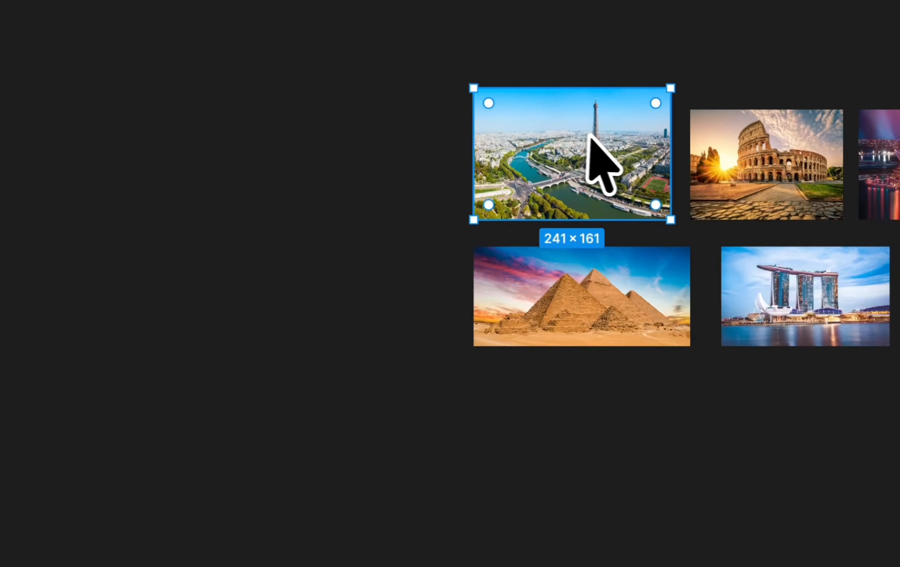
{"action": "left_click_drag", "start_coordinate": [597, 139], "coordinate": [314, 521]}
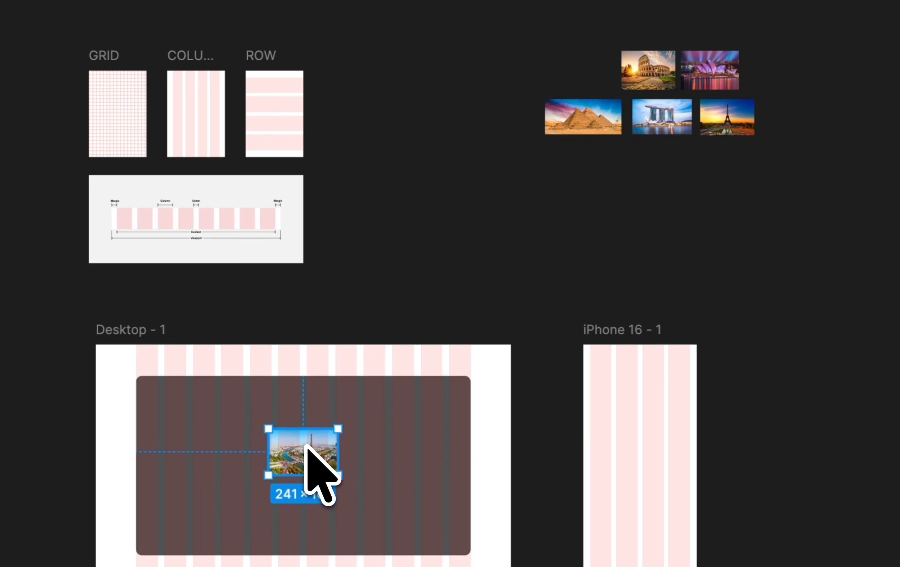
- Resize the aerial image so it fills the large frame
{"action": "scroll", "coordinate": [305, 446], "scroll_direction": "up", "scroll_amount": 3}
{"action": "scroll", "coordinate": [318, 487], "scroll_direction": "down", "scroll_amount": 8}
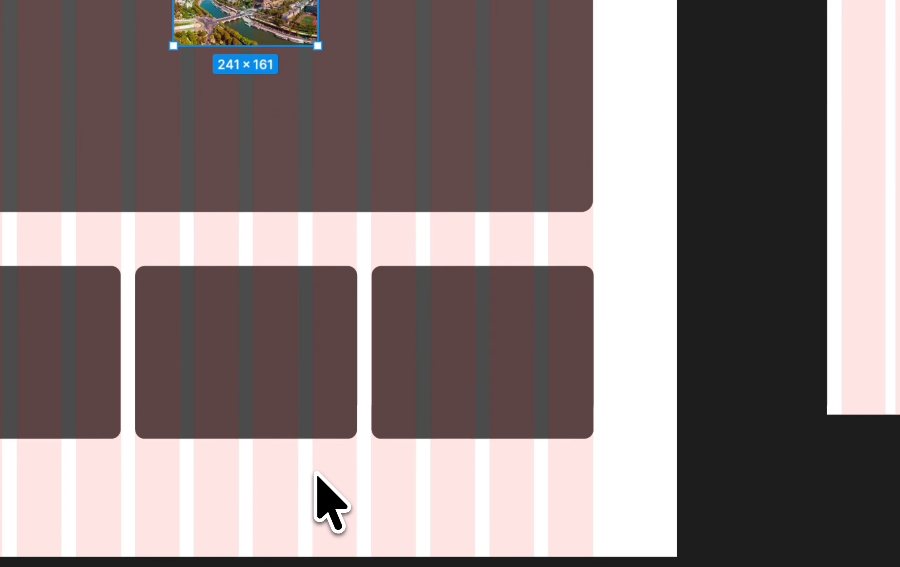
{"action": "scroll", "coordinate": [322, 484], "scroll_direction": "up", "scroll_amount": 1}
{"action": "left_click_drag", "start_coordinate": [325, 93], "coordinate": [599, 271]}
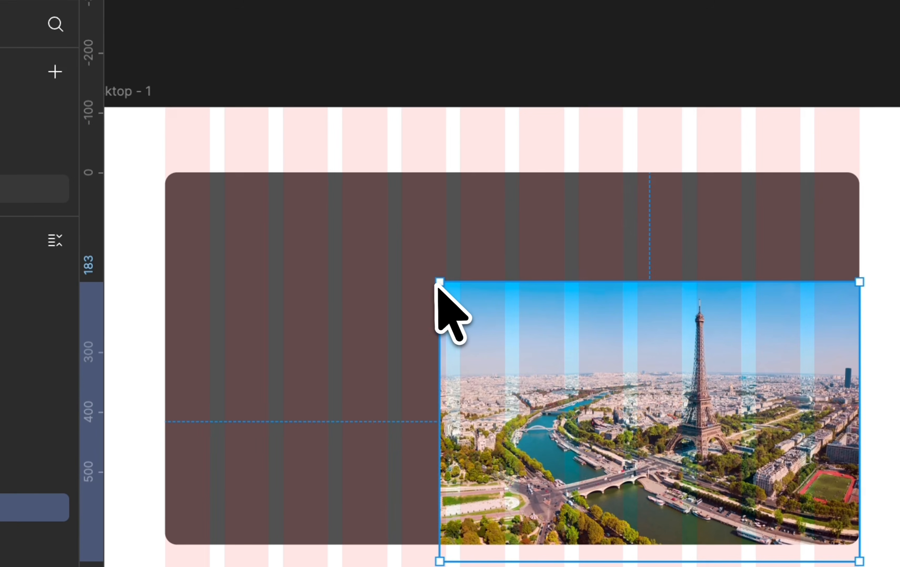
{"action": "left_click_drag", "start_coordinate": [180, 0], "coordinate": [0, 0]}
{"action": "left_click_drag", "start_coordinate": [236, 179], "coordinate": [238, 180]}
{"action": "left_click_drag", "start_coordinate": [645, 326], "coordinate": [642, 391]}
{"action": "scroll", "coordinate": [642, 390], "scroll_direction": "down", "scroll_amount": 5}
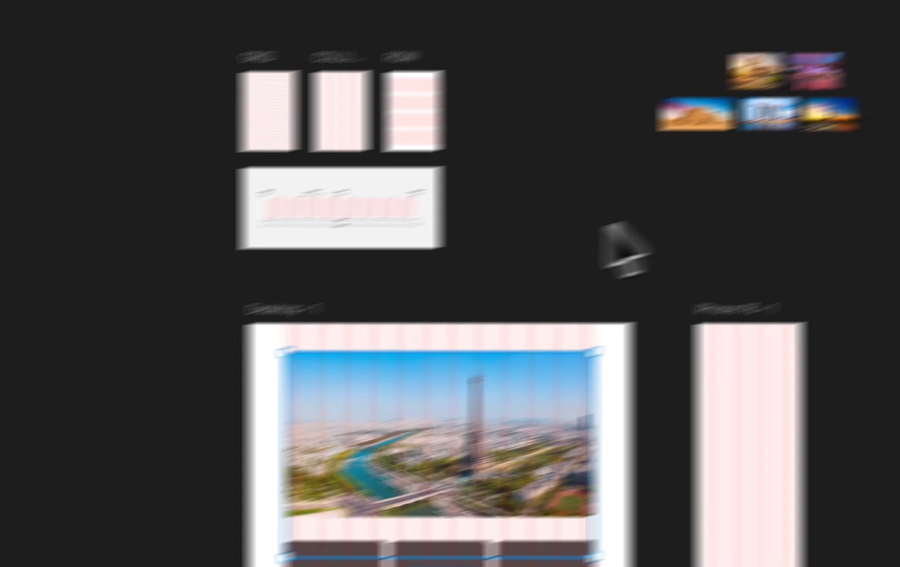
- Place the Colosseum image into the first small frame and resize it to fill the frame
{"action": "left_click", "coordinate": [790, 178]}
{"action": "scroll", "coordinate": [619, 104], "scroll_direction": "up", "scroll_amount": 5}
{"action": "left_click", "coordinate": [631, 109]}
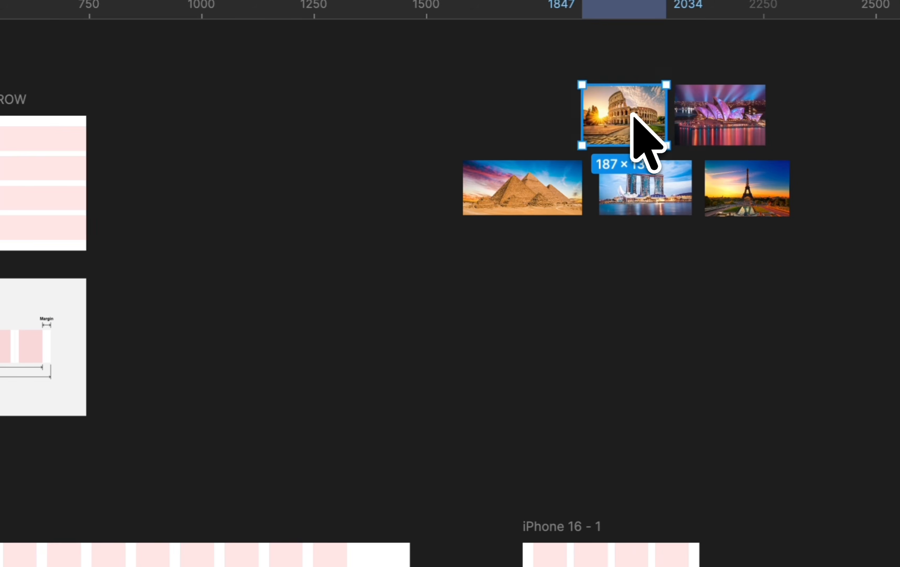
{"action": "scroll", "coordinate": [631, 109], "scroll_direction": "down", "scroll_amount": 5}
{"action": "left_click_drag", "start_coordinate": [631, 110], "coordinate": [303, 323]}
{"action": "scroll", "coordinate": [303, 322], "scroll_direction": "up", "scroll_amount": 6}
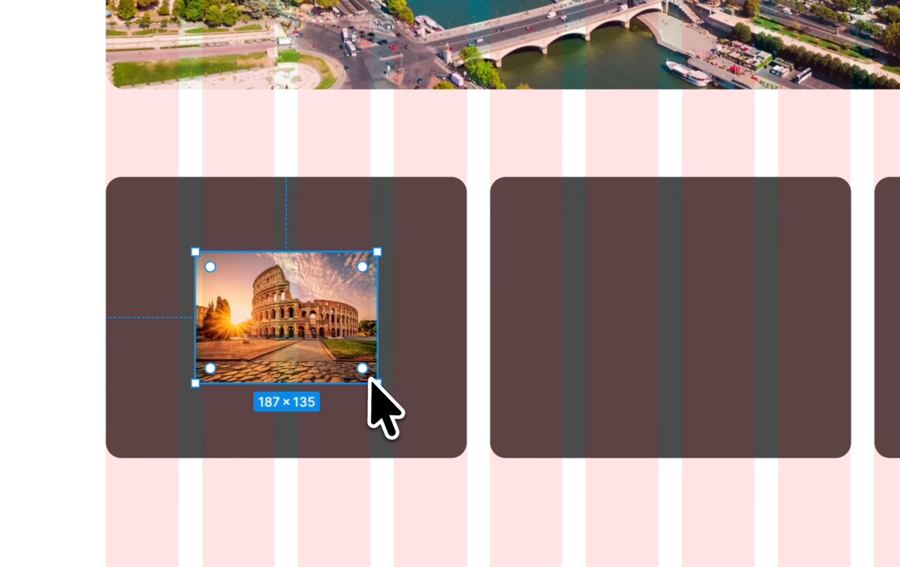
{"action": "left_click_drag", "start_coordinate": [369, 379], "coordinate": [468, 468]}
{"action": "scroll", "coordinate": [468, 467], "scroll_direction": "down", "scroll_amount": 6}
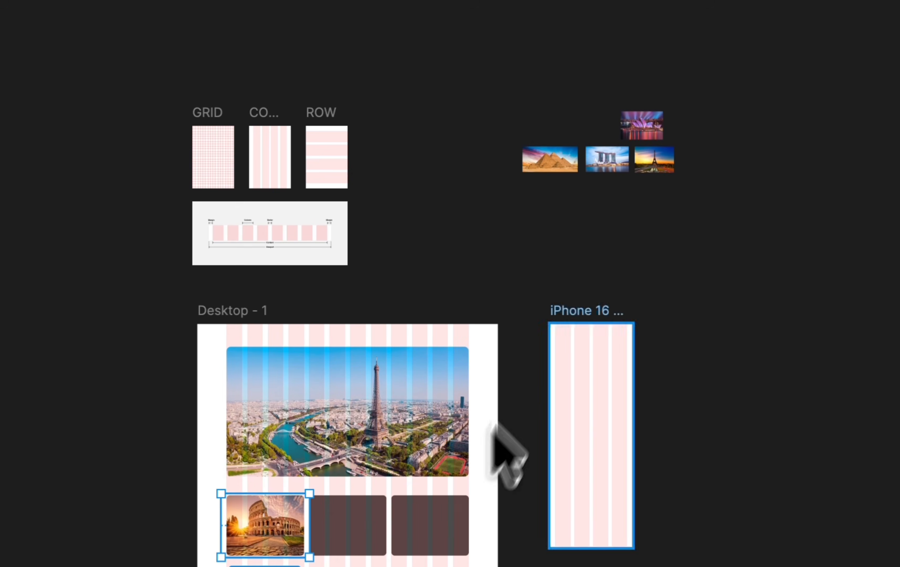
- Place the Sydney Opera House image into the middle small frame and scale it to about 432 × 289 to fill it
{"action": "left_click", "coordinate": [714, 66]}
{"action": "scroll", "coordinate": [714, 66], "scroll_direction": "up", "scroll_amount": 2}
{"action": "scroll", "coordinate": [551, 156], "scroll_direction": "up", "scroll_amount": 4}
{"action": "scroll", "coordinate": [551, 155], "scroll_direction": "down", "scroll_amount": 6}
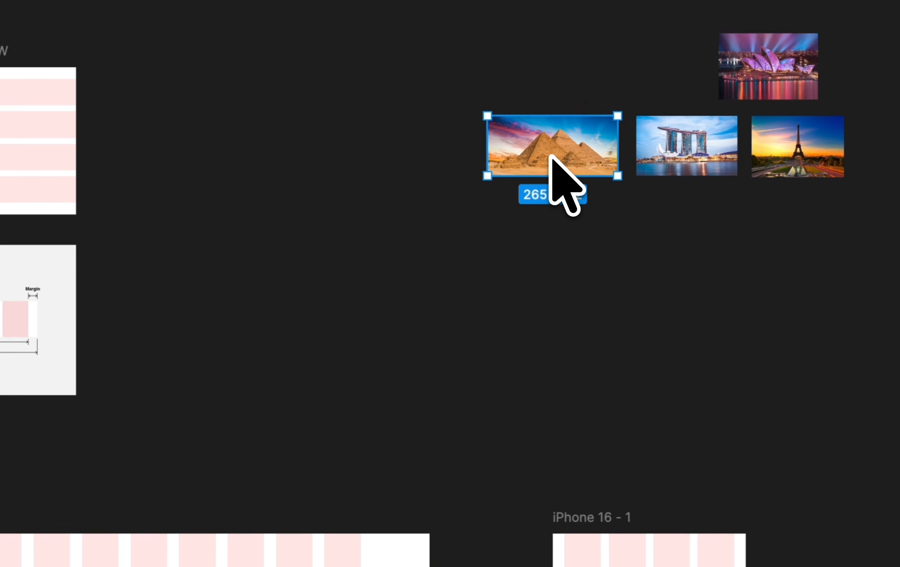
{"action": "scroll", "coordinate": [551, 156], "scroll_direction": "left", "scroll_amount": 5}
{"action": "scroll", "coordinate": [552, 156], "scroll_direction": "down", "scroll_amount": 3}
{"action": "scroll", "coordinate": [552, 155], "scroll_direction": "right", "scroll_amount": 2}
{"action": "scroll", "coordinate": [552, 156], "scroll_direction": "down", "scroll_amount": 2}
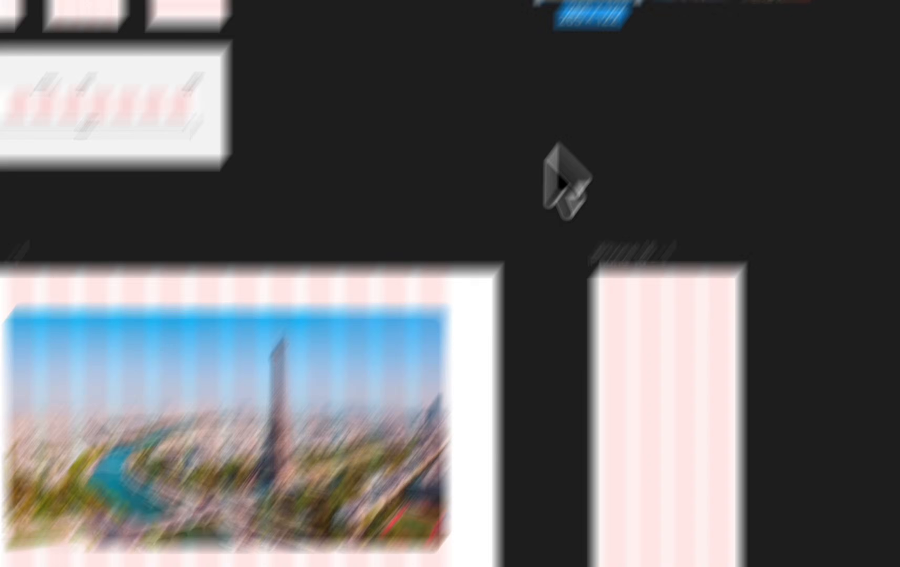
{"action": "left_click_drag", "start_coordinate": [566, 149], "coordinate": [320, 474]}
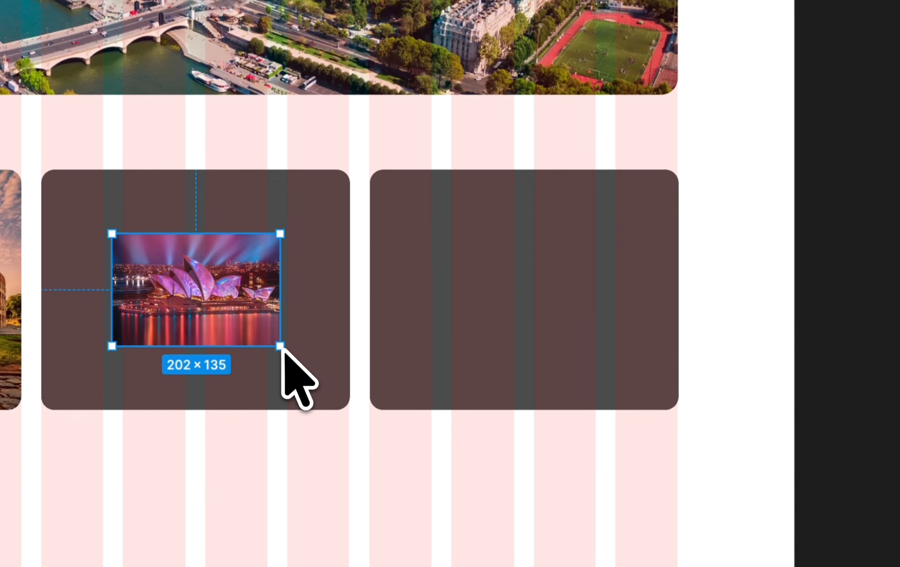
{"action": "left_click_drag", "start_coordinate": [280, 346], "coordinate": [361, 412]}
{"action": "scroll", "coordinate": [361, 412], "scroll_direction": "down", "scroll_amount": 5}
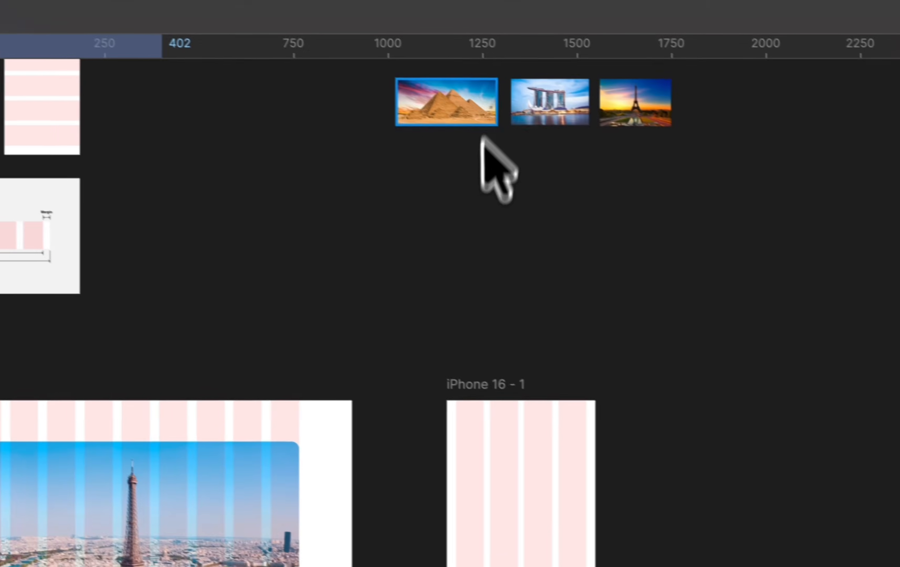
- Place the Marina Bay Sands image into the third small frame and scale it to about 486 × 291 to cover the frame
{"action": "left_click", "coordinate": [466, 221]}
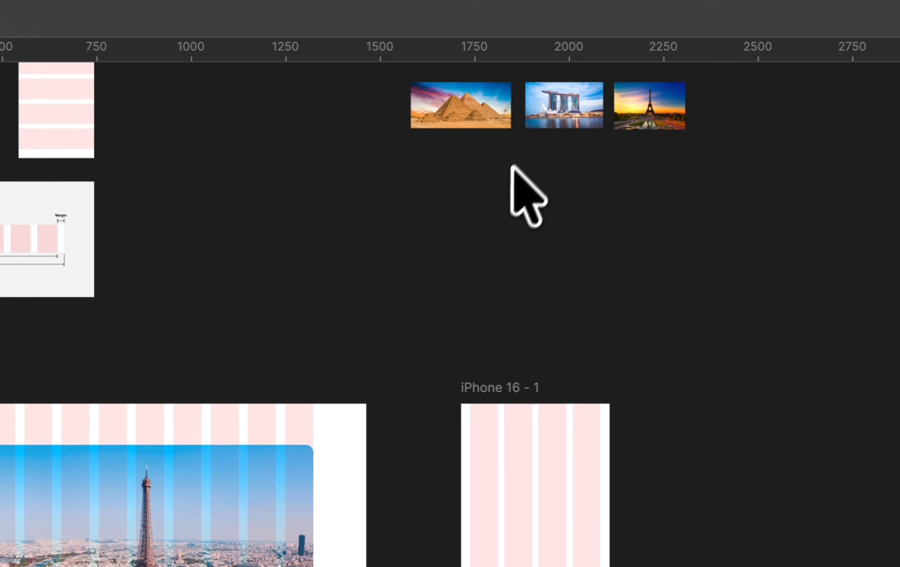
{"action": "left_click_drag", "start_coordinate": [541, 96], "coordinate": [288, 555]}
{"action": "left_click_drag", "start_coordinate": [344, 486], "coordinate": [403, 393]}
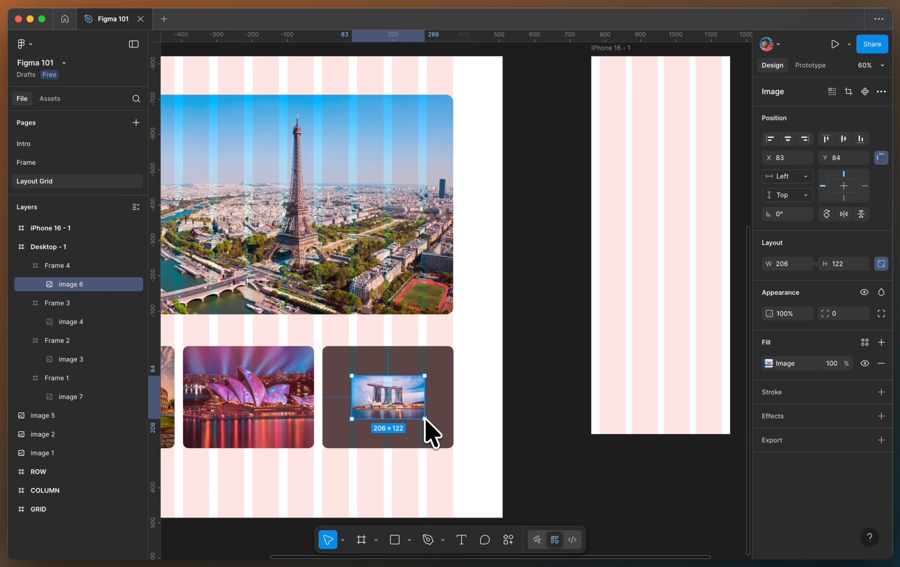
{"action": "scroll", "coordinate": [489, 446], "scroll_direction": "up", "scroll_amount": 5}
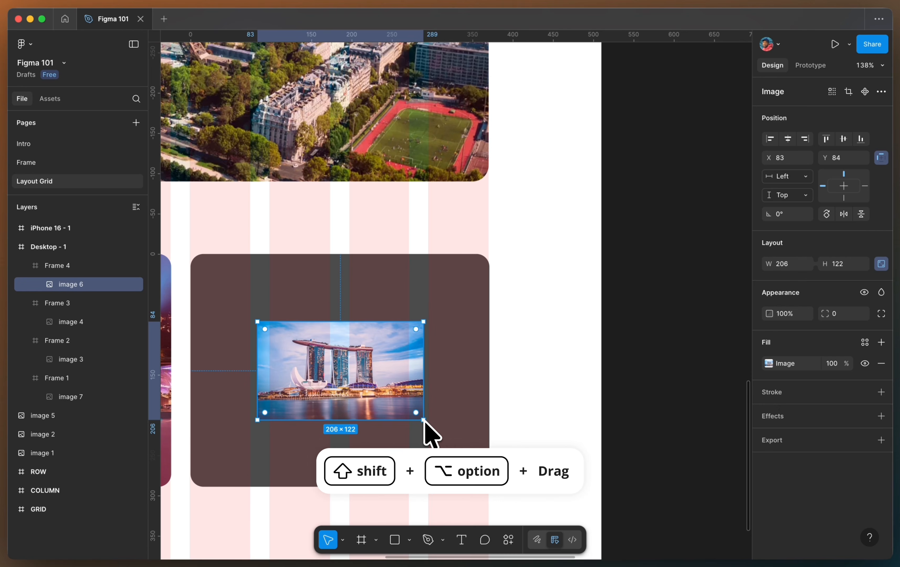
{"action": "left_click_drag", "start_coordinate": [425, 422], "coordinate": [520, 495]}
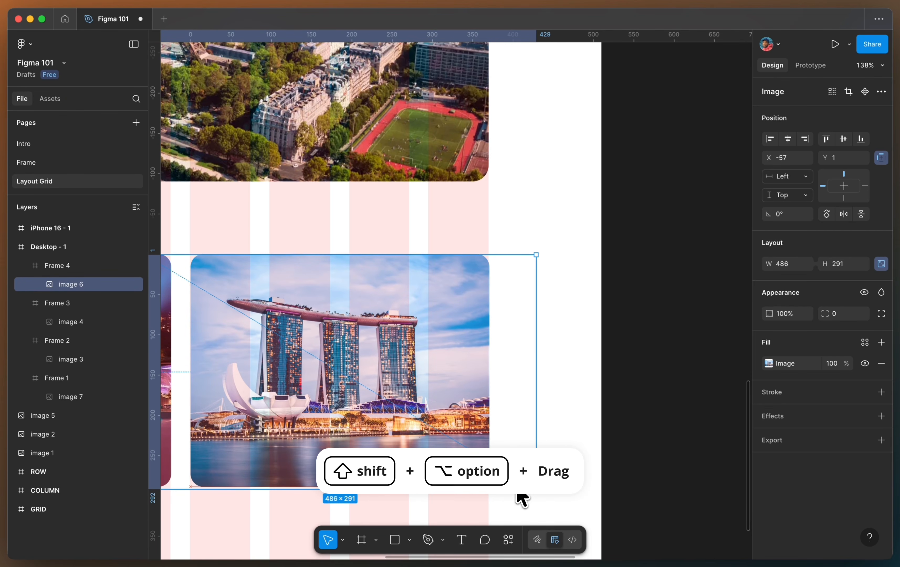
{"action": "left_click_drag", "start_coordinate": [357, 387], "coordinate": [380, 387]}
{"action": "scroll", "coordinate": [381, 387], "scroll_direction": "down", "scroll_amount": 10}
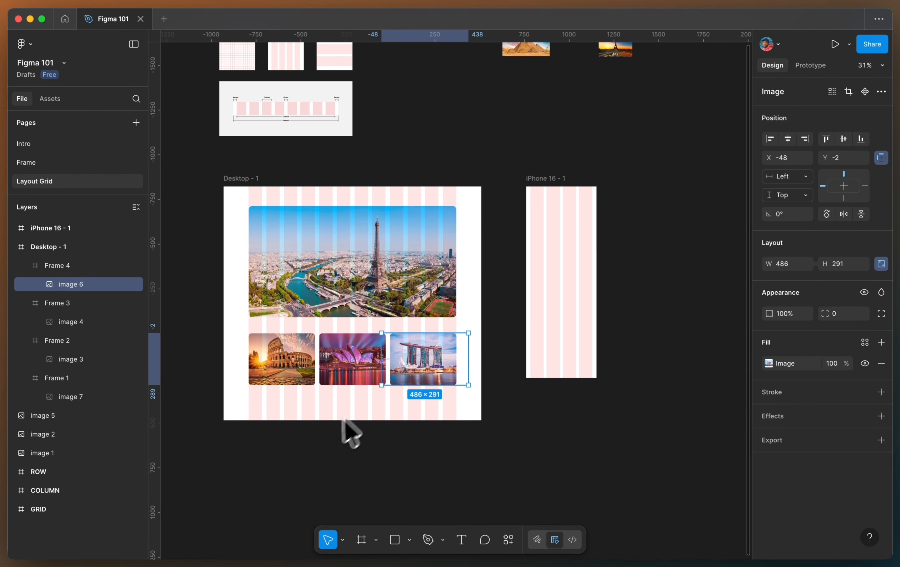
{"action": "left_click", "coordinate": [321, 444]}
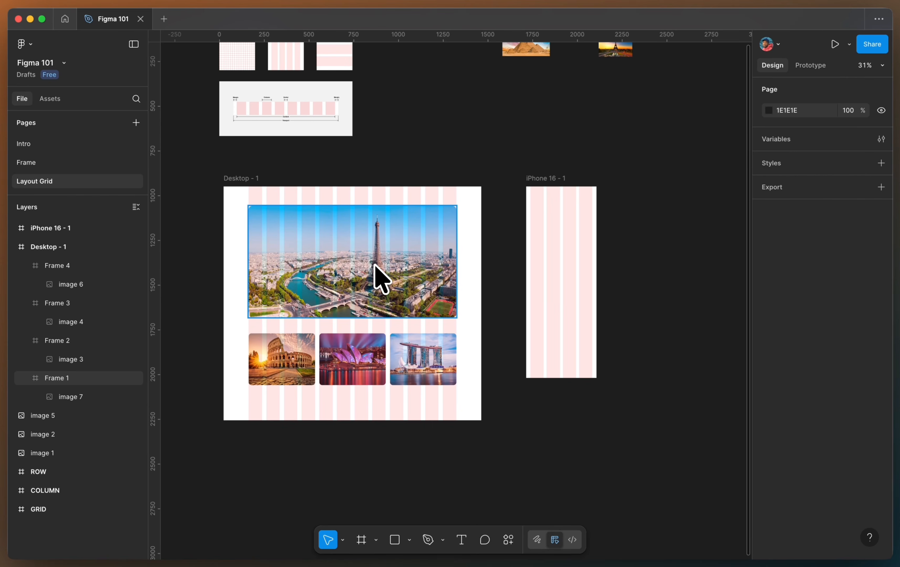
{"action": "scroll", "coordinate": [375, 266], "scroll_direction": "up", "scroll_amount": 3}
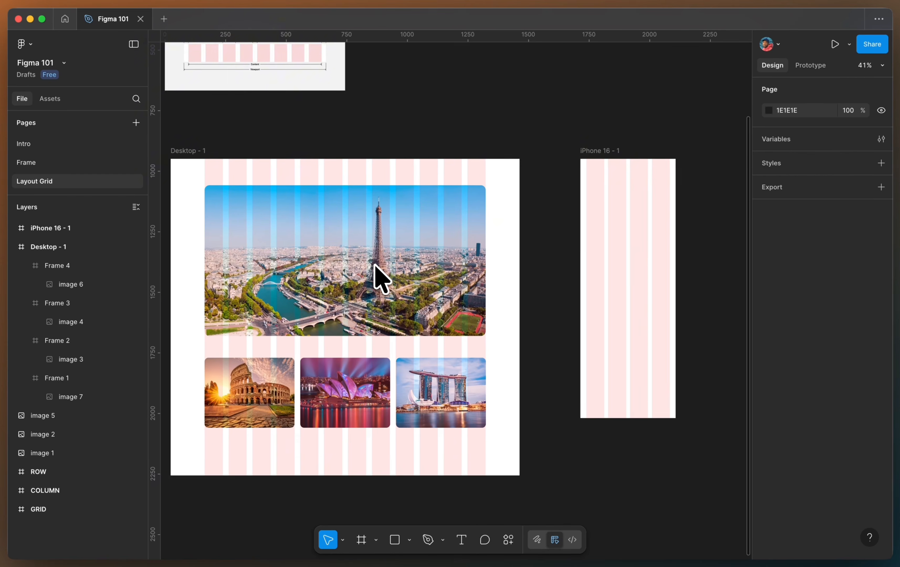
- Select the Desktop frame and hide, then show again, its 12-column layout guide
{"action": "scroll", "coordinate": [375, 267], "scroll_direction": "left", "scroll_amount": 3}
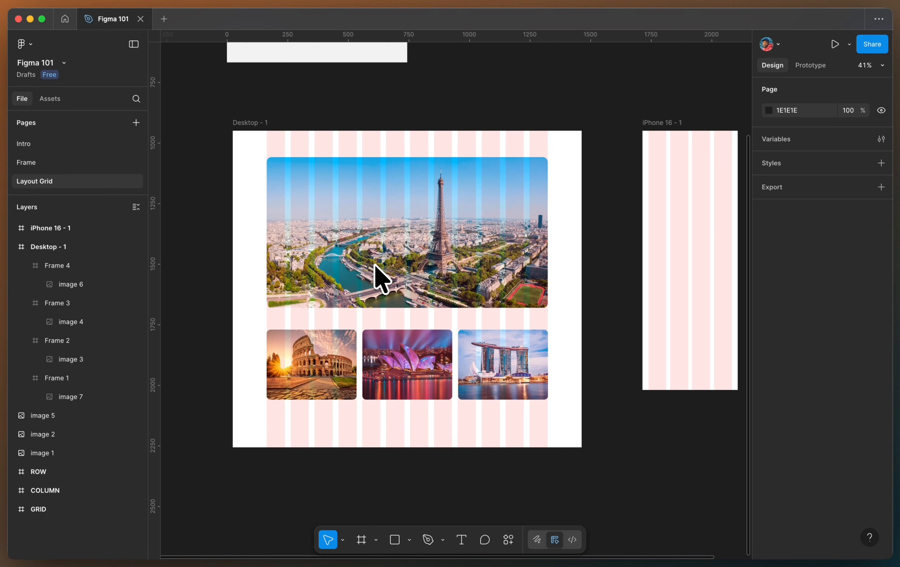
{"action": "left_click", "coordinate": [255, 123]}
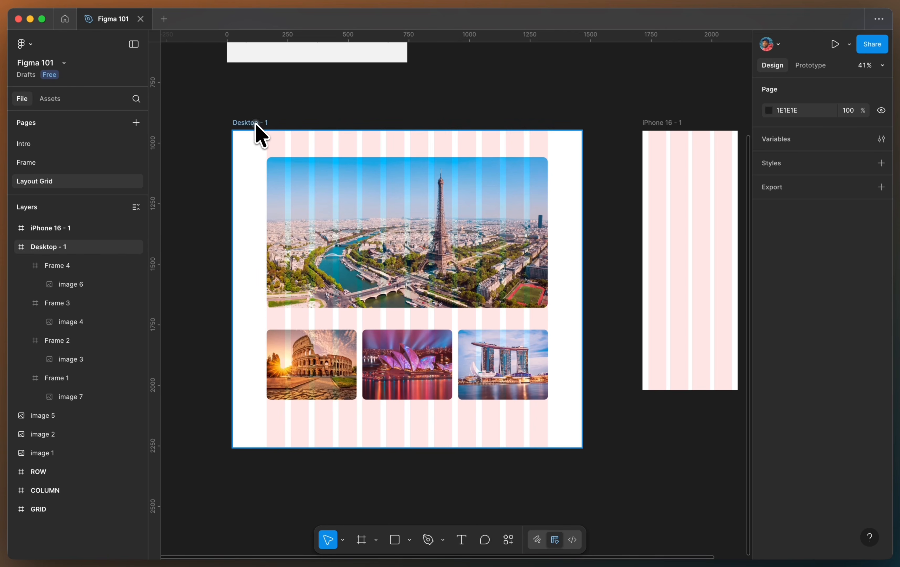
{"action": "scroll", "coordinate": [652, 355], "scroll_direction": "up", "scroll_amount": 1}
{"action": "scroll", "coordinate": [872, 446], "scroll_direction": "down", "scroll_amount": 4}
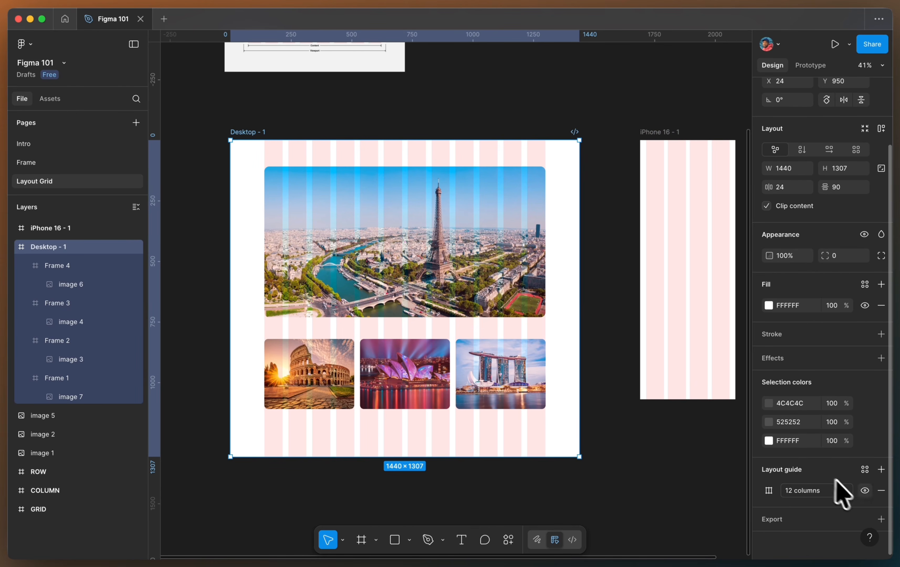
{"action": "left_click", "coordinate": [864, 491]}
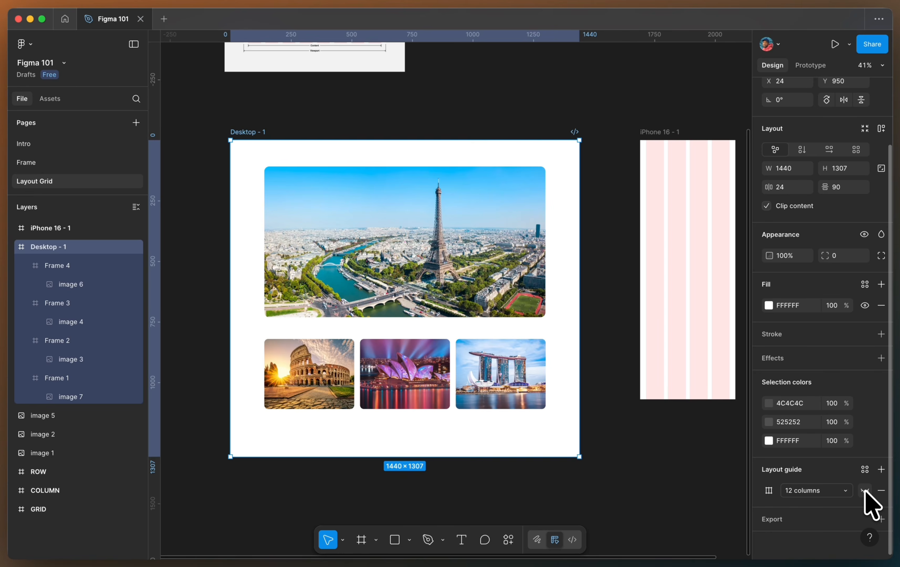
{"action": "left_click", "coordinate": [864, 490]}
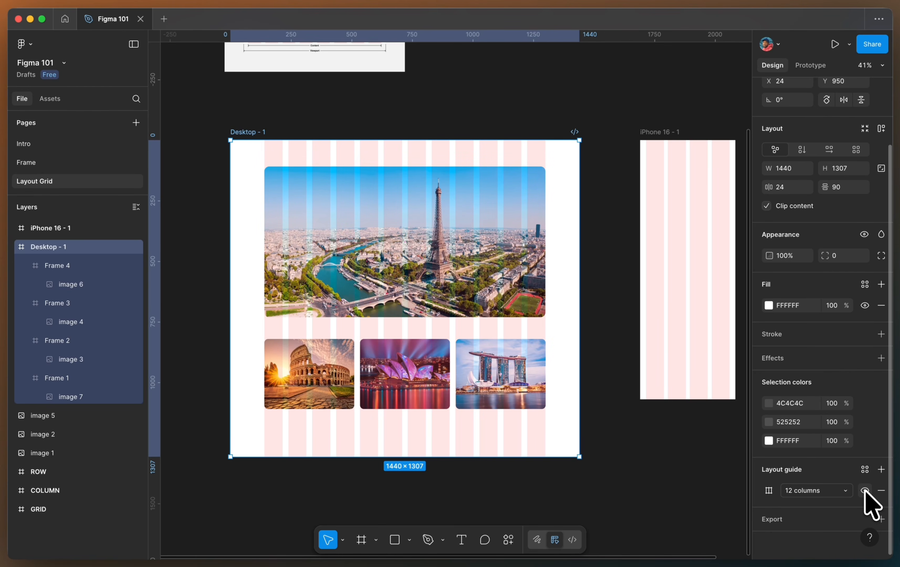
- Turn layout guides off and back on for all frames on the canvas, repeating the toggle twice
{"action": "scroll", "coordinate": [596, 281], "scroll_direction": "right", "scroll_amount": 3}
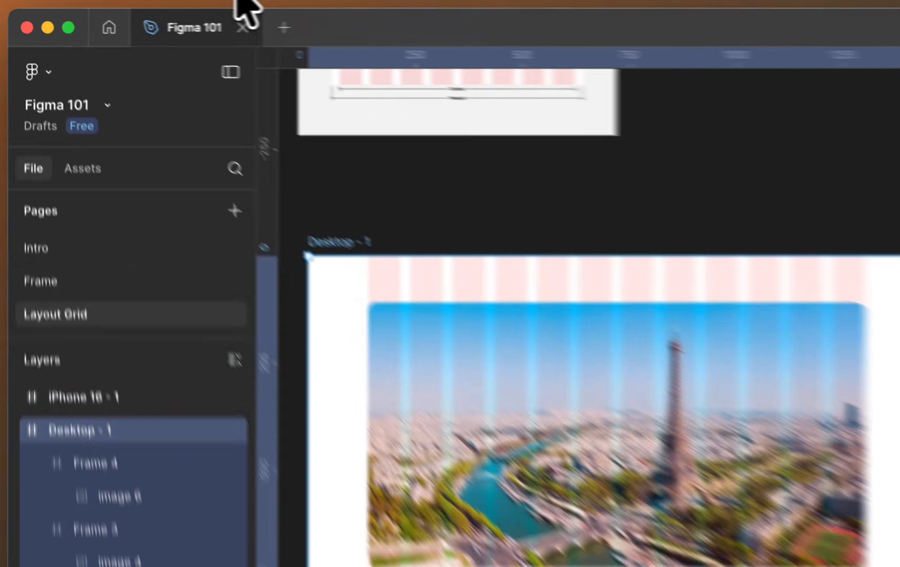
{"action": "left_click", "coordinate": [238, 1]}
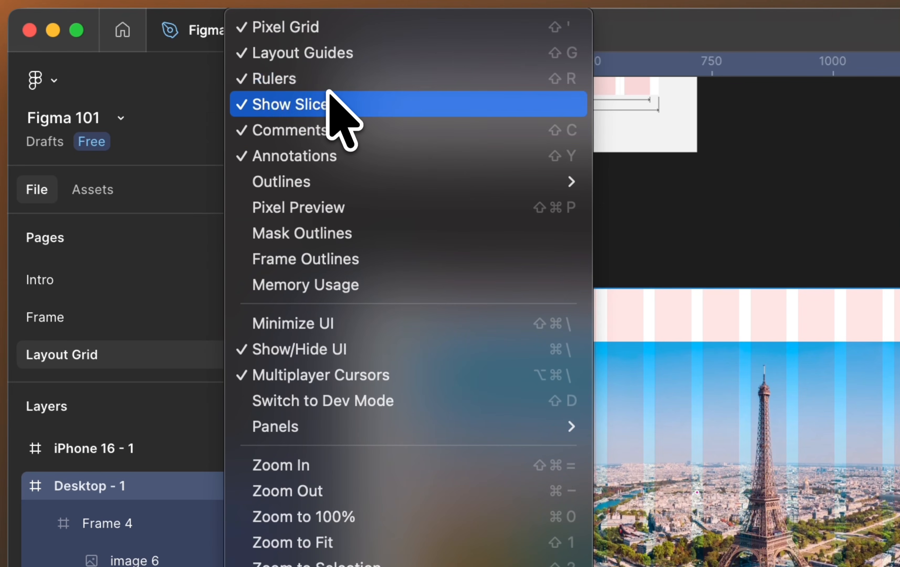
{"action": "left_click", "coordinate": [340, 55]}
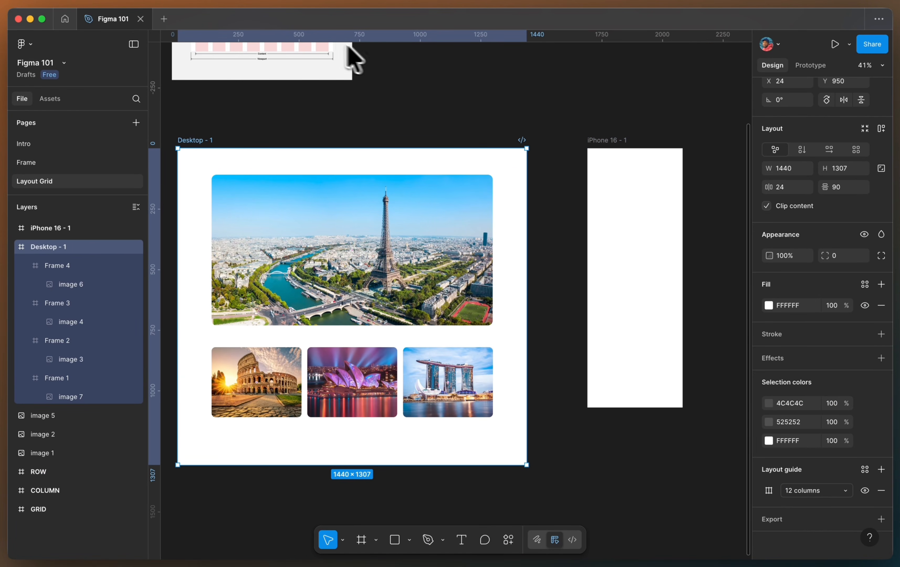
{"action": "left_click", "coordinate": [147, 2]}
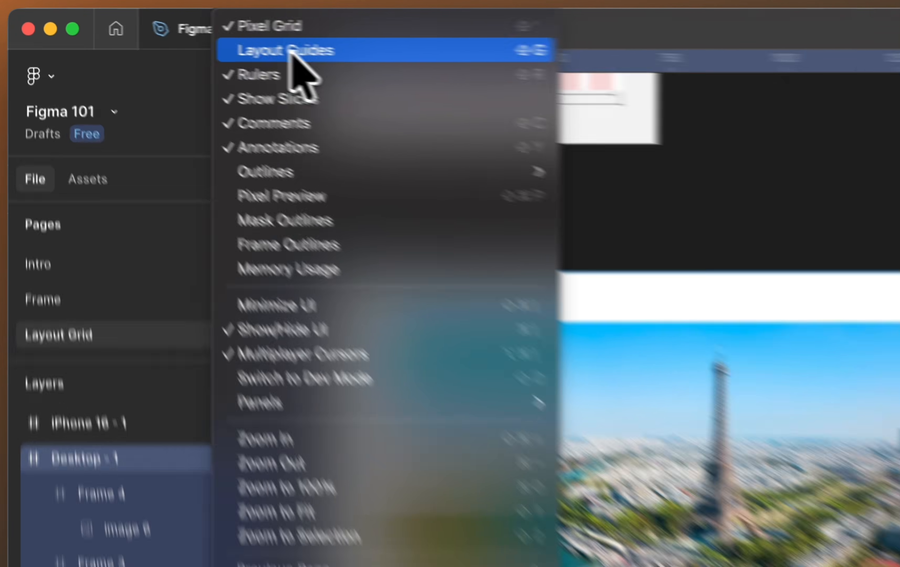
{"action": "left_click", "coordinate": [307, 53]}
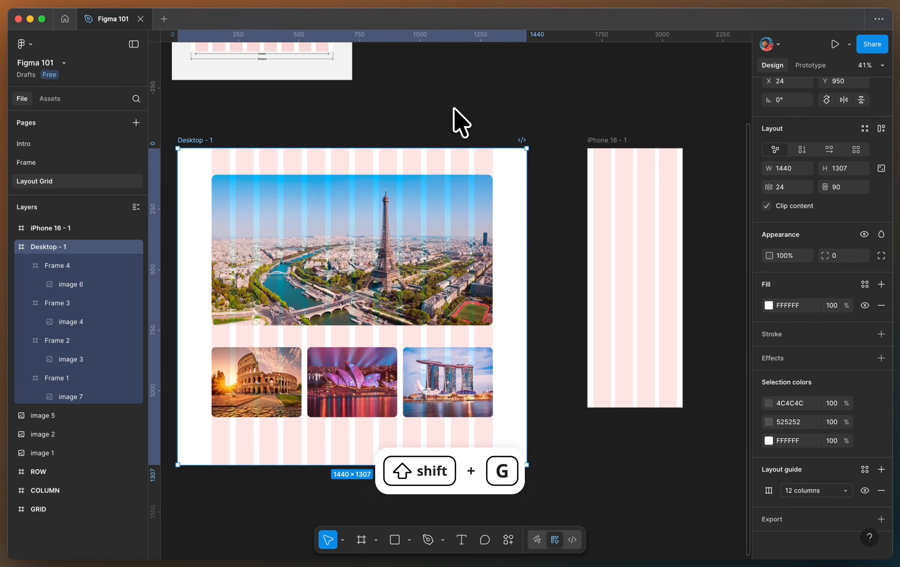
{"action": "key", "text": "shift+g"}
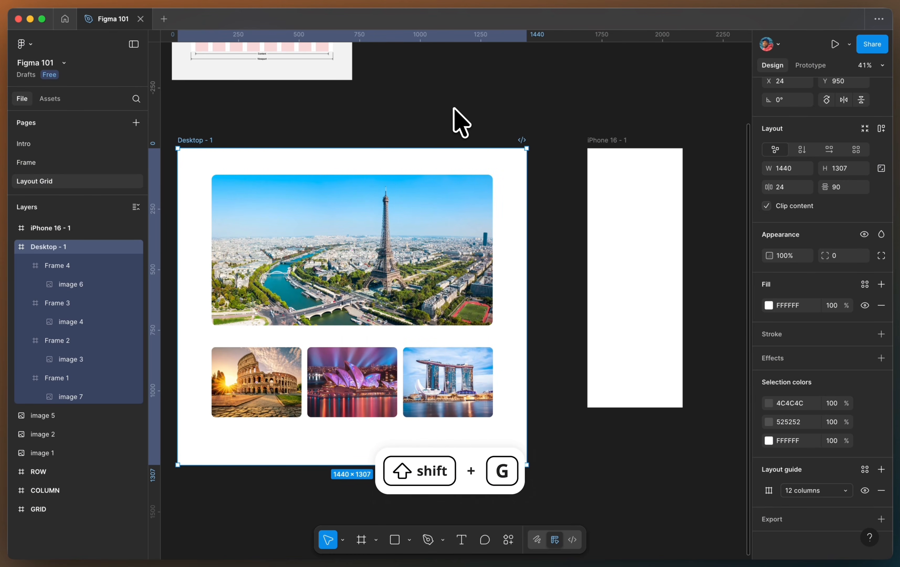
{"action": "key", "text": "shift+g"}
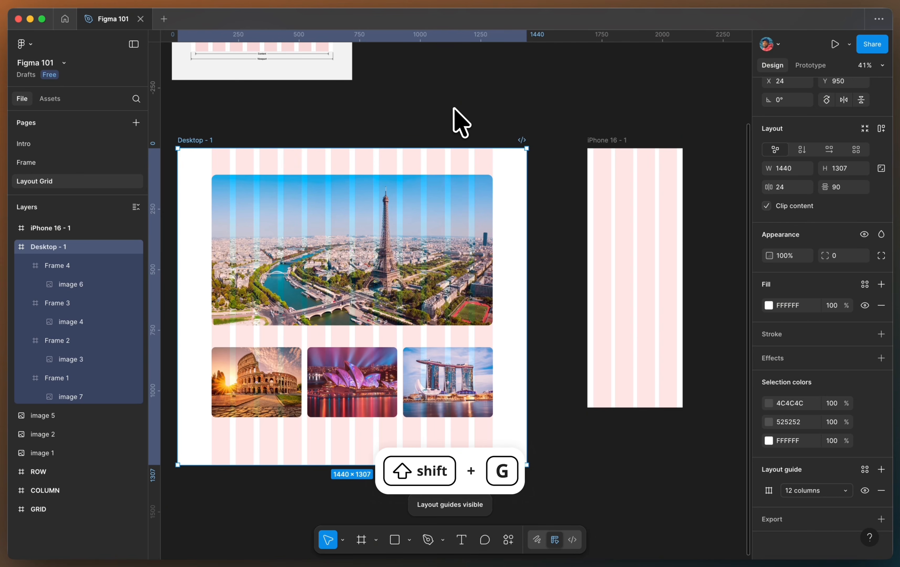